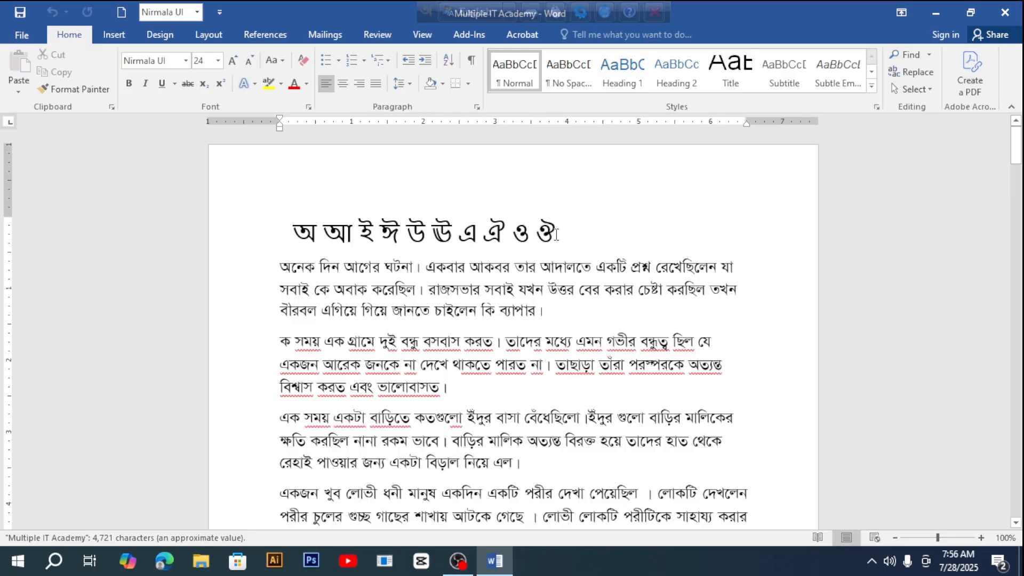
Step: Switch the ribbon to the Insert tab to reach the picture and shape tools
left_click(125, 35)
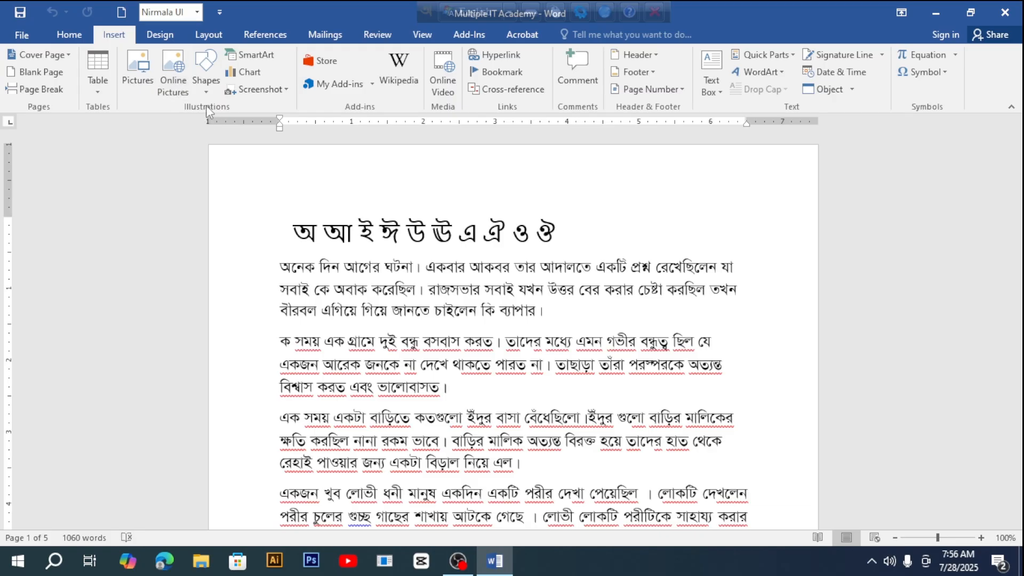
scroll(205, 104, "up", 1)
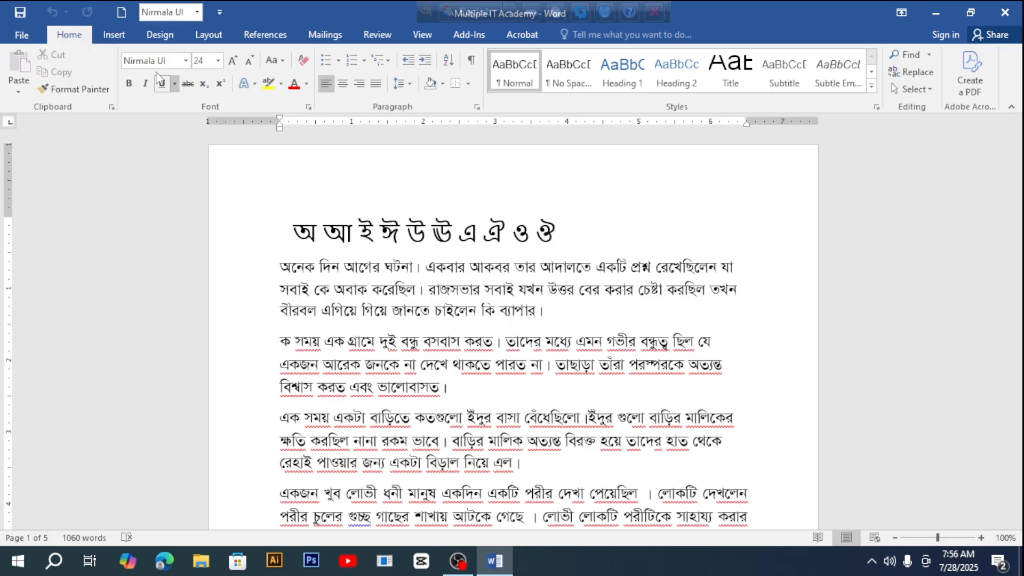
left_click(114, 34)
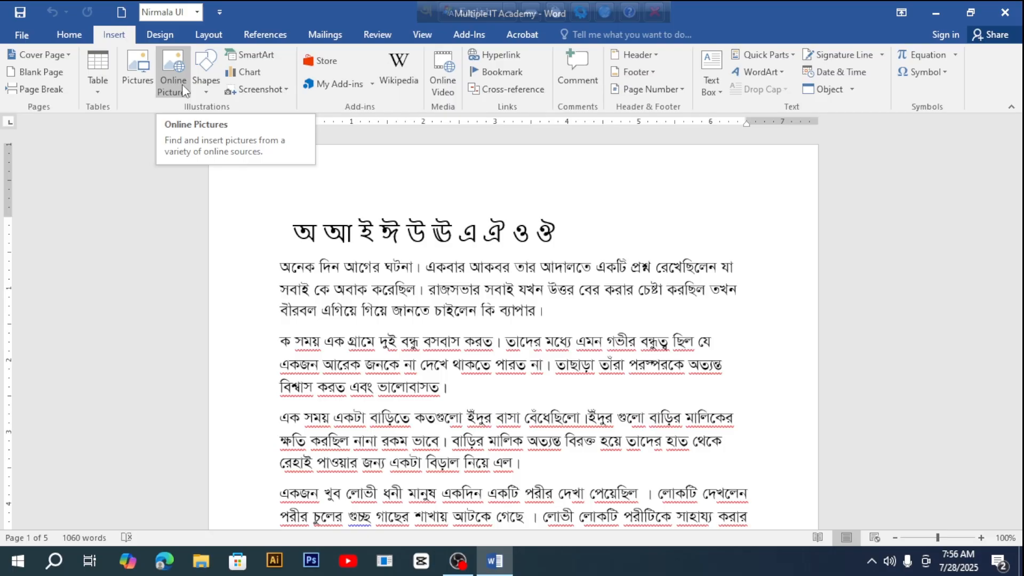
left_click(169, 74)
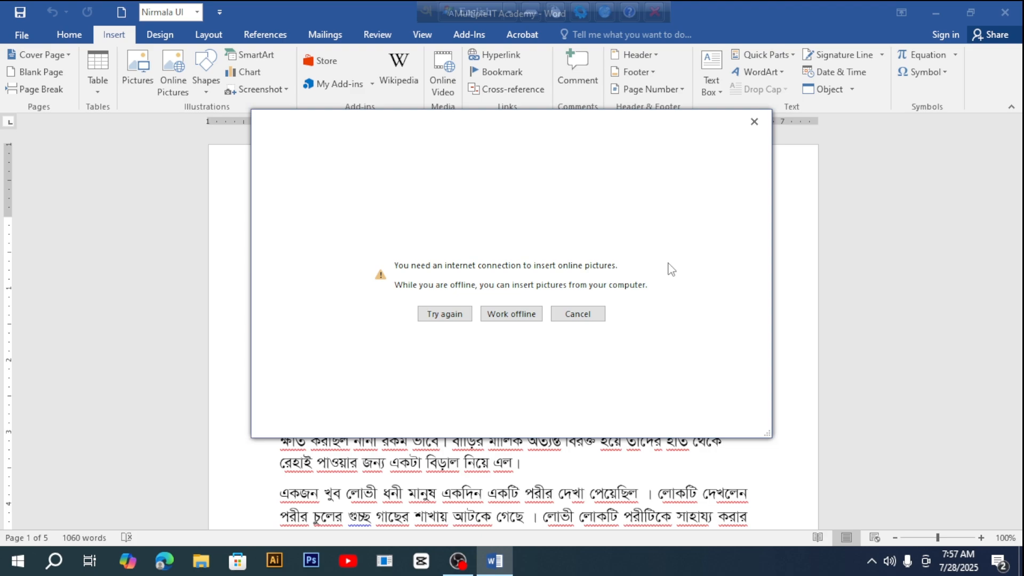
left_click(754, 122)
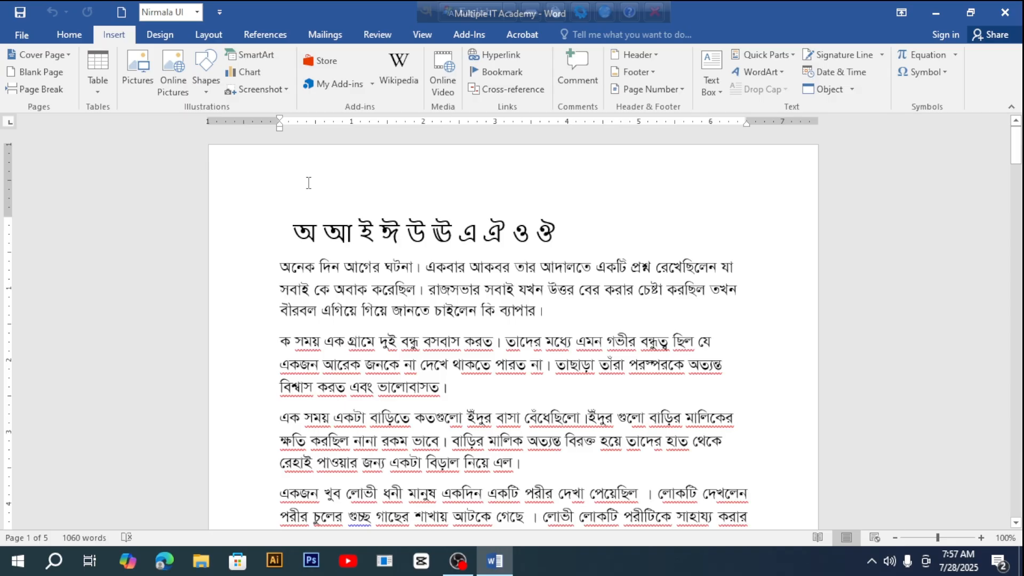
Step: Add blank lines above the Bengali heading until it moves to page 2, leaving page 1 empty
key("Return")
key("Return")
key("Return")
key("Return")
key("Return")
key("Return")
key("Return")
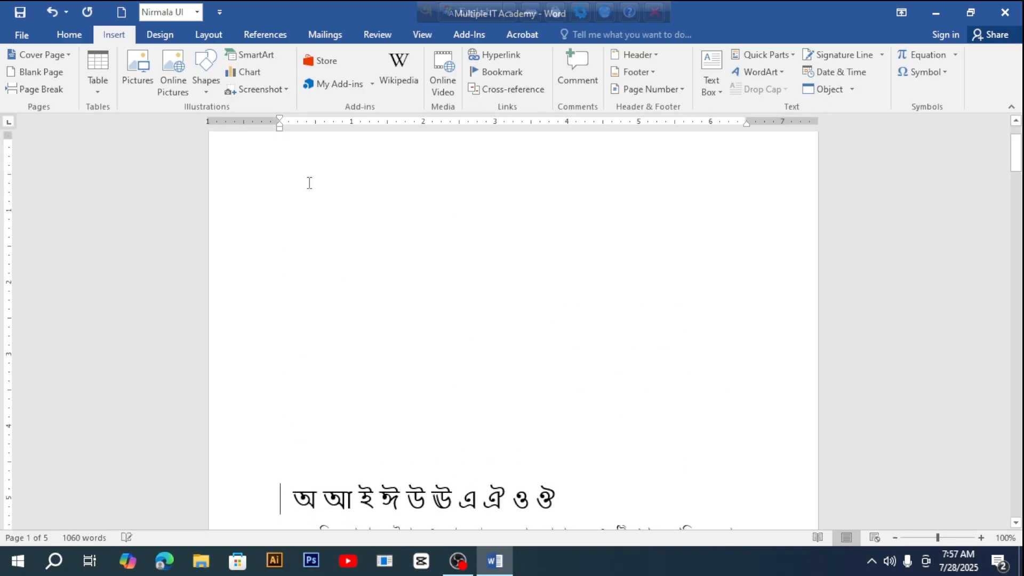
key("Return")
key("Return")
key("Return")
key("Return")
key("Return")
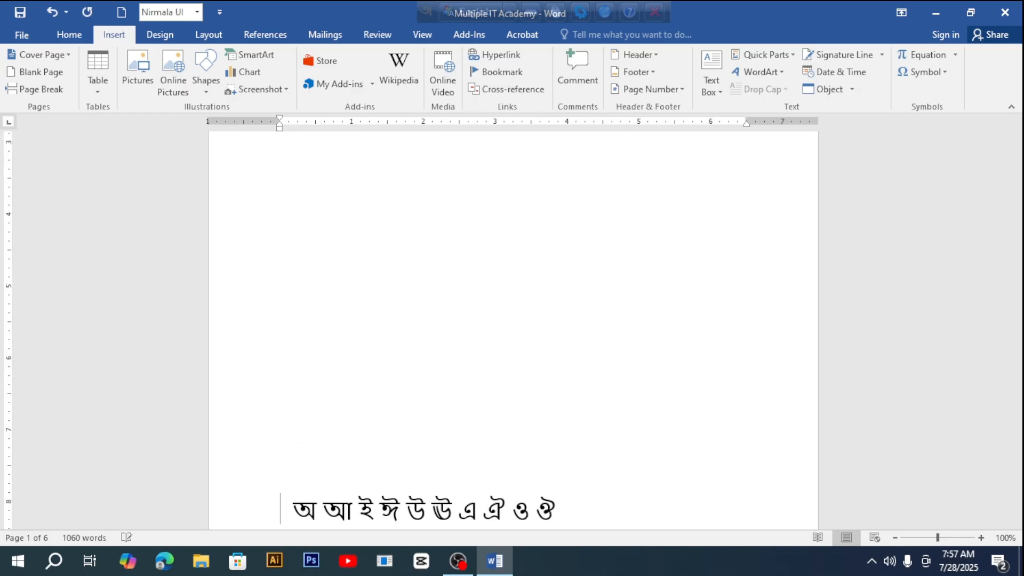
key("Return")
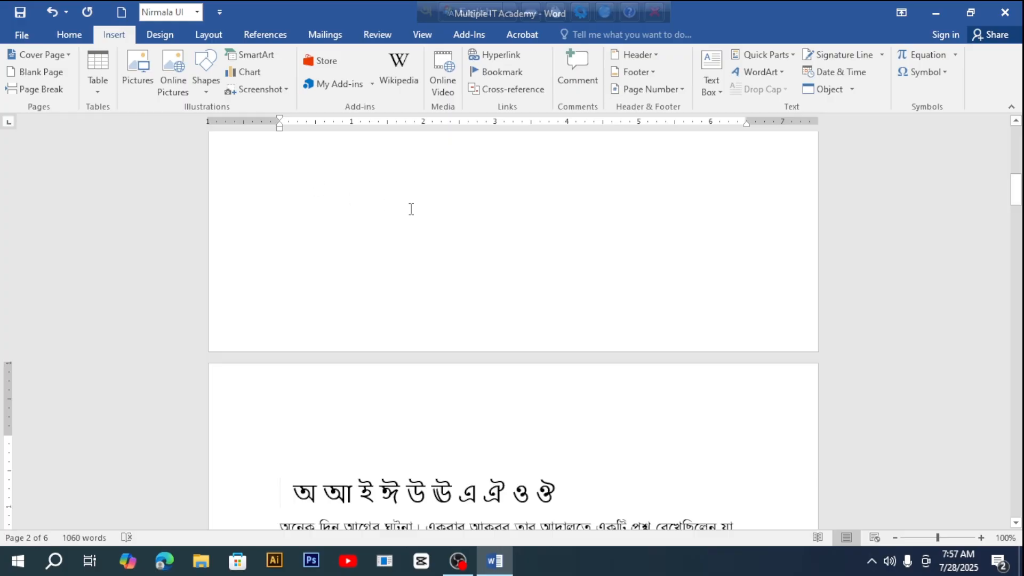
scroll(414, 216, "up", 5)
scroll(414, 219, "up", 10)
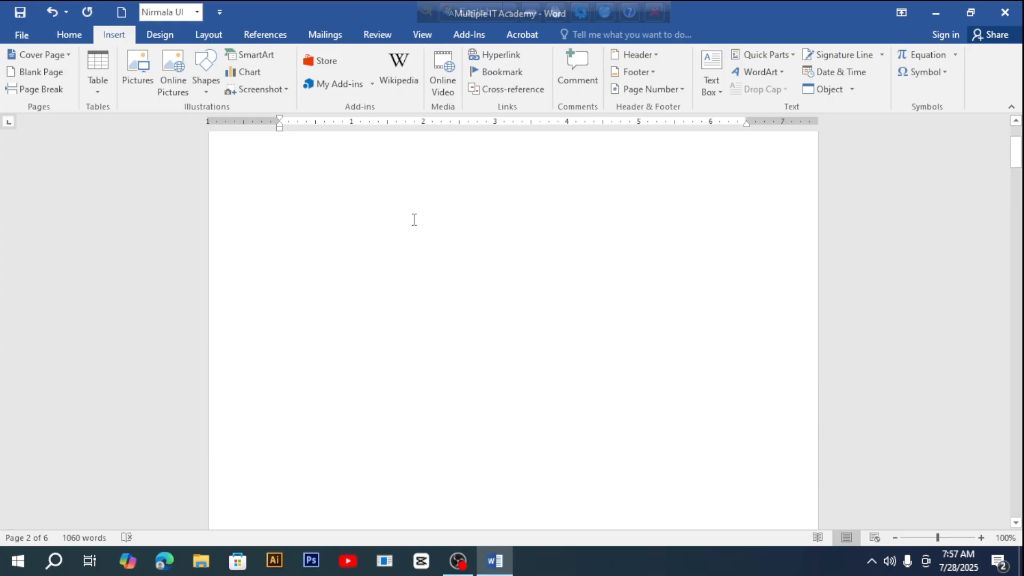
Step: Pick the Right Arrow shape from the Block Arrows group of the Shapes gallery
left_click(207, 80)
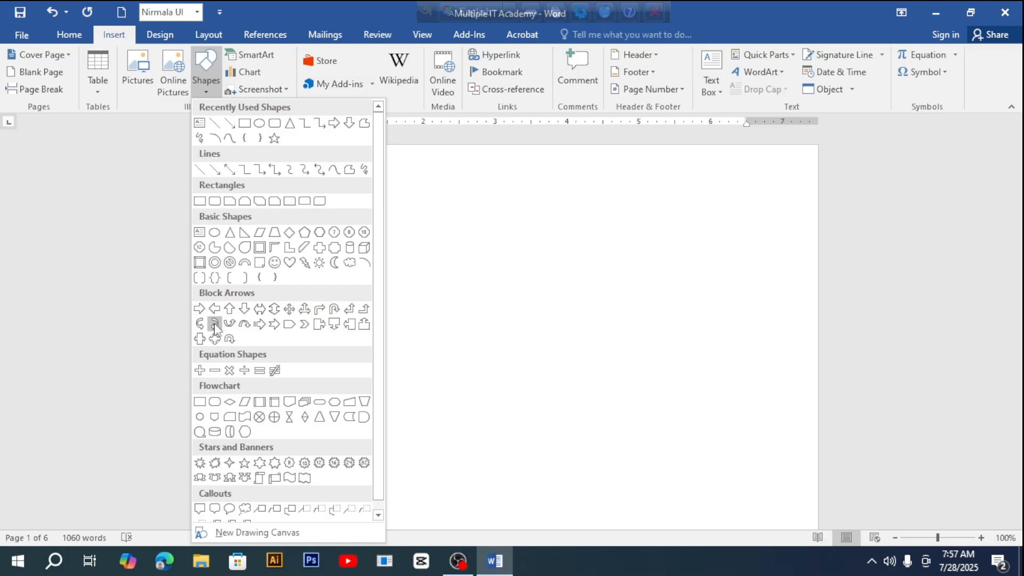
scroll(295, 382, "down", 1)
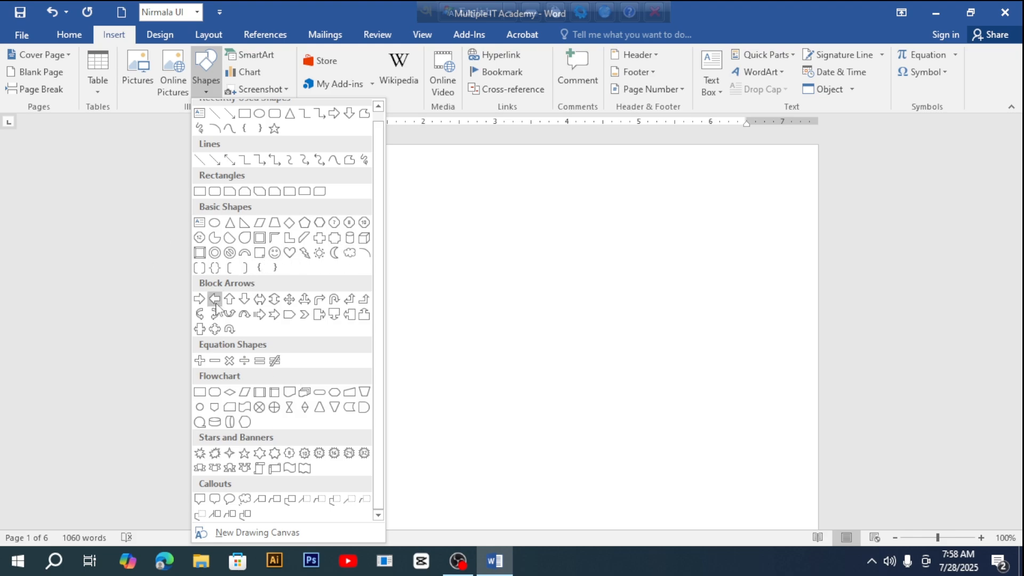
left_click(199, 299)
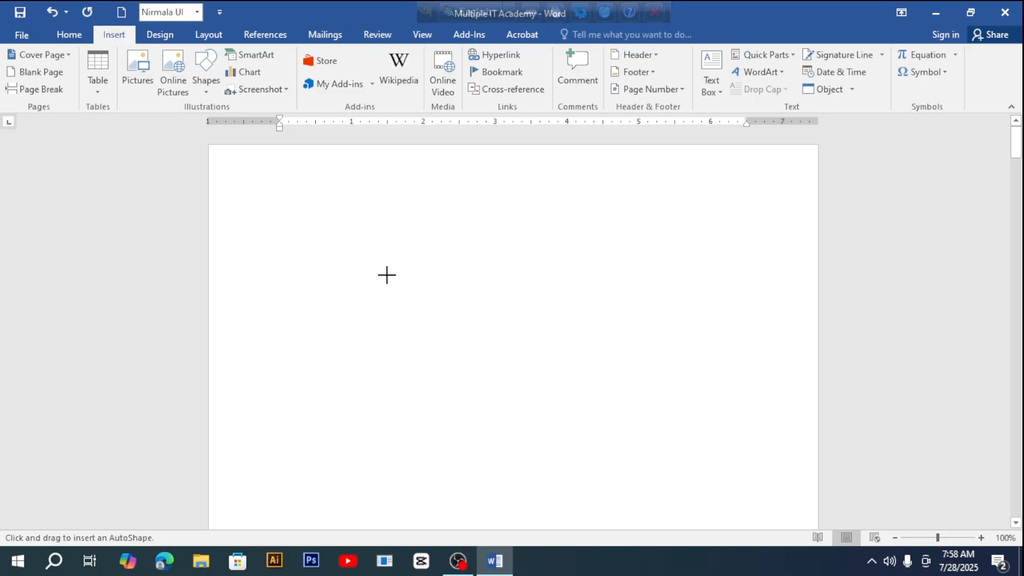
Step: Draw a blue right arrow across the page and resize it to 2.46" by 7.37"
mouse_move(265, 275)
left_mouse_down()
mouse_move(388, 345)
mouse_move(669, 414)
mouse_move(780, 475)
left_mouse_up()
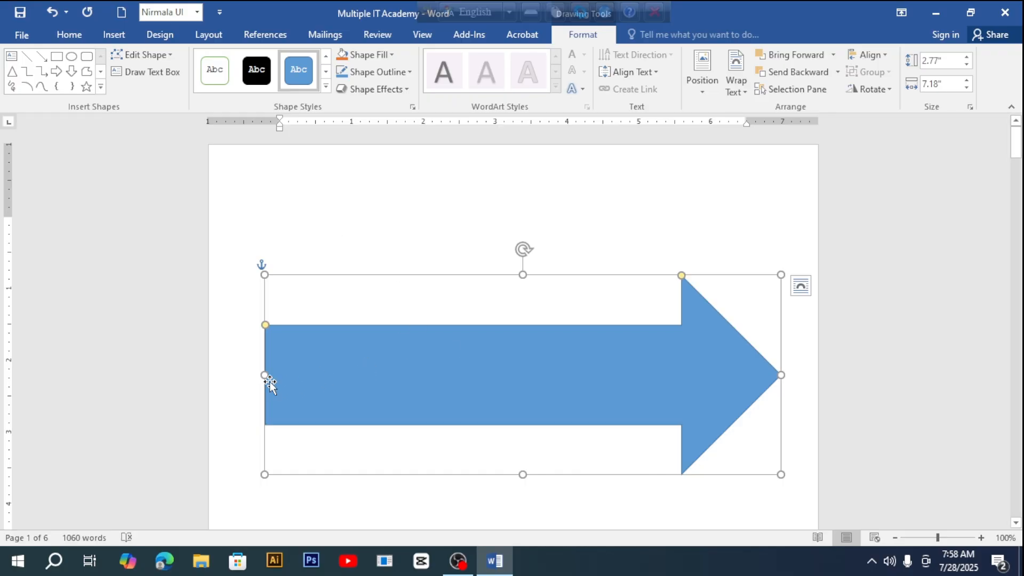
left_click_drag(264, 379, 253, 375)
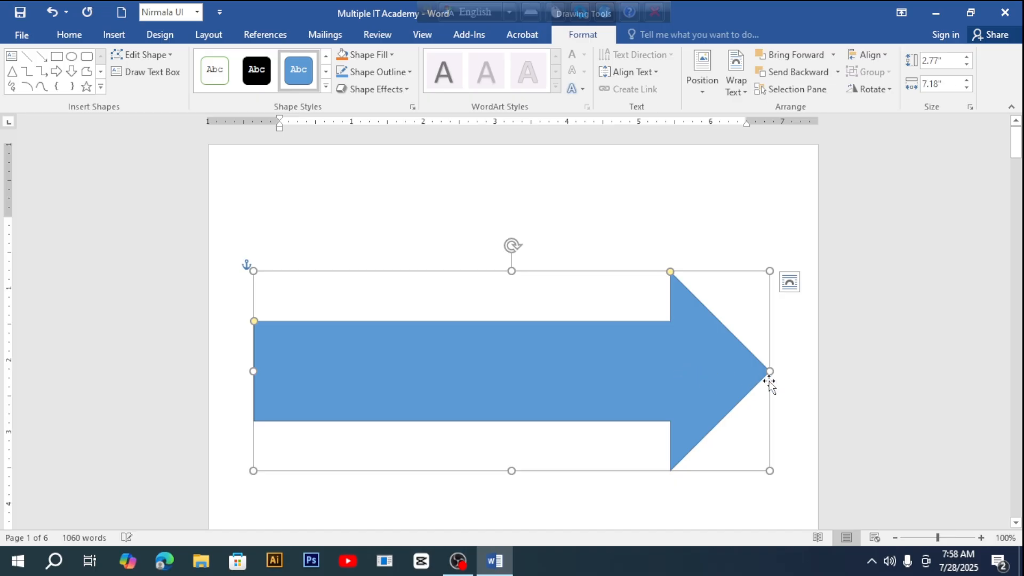
left_click_drag(768, 372, 784, 372)
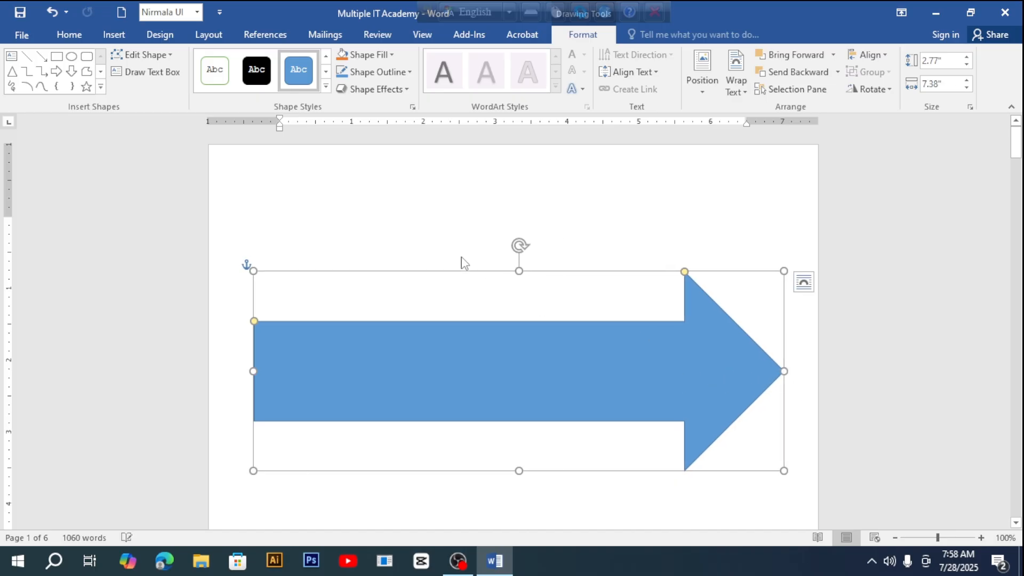
left_click(425, 216)
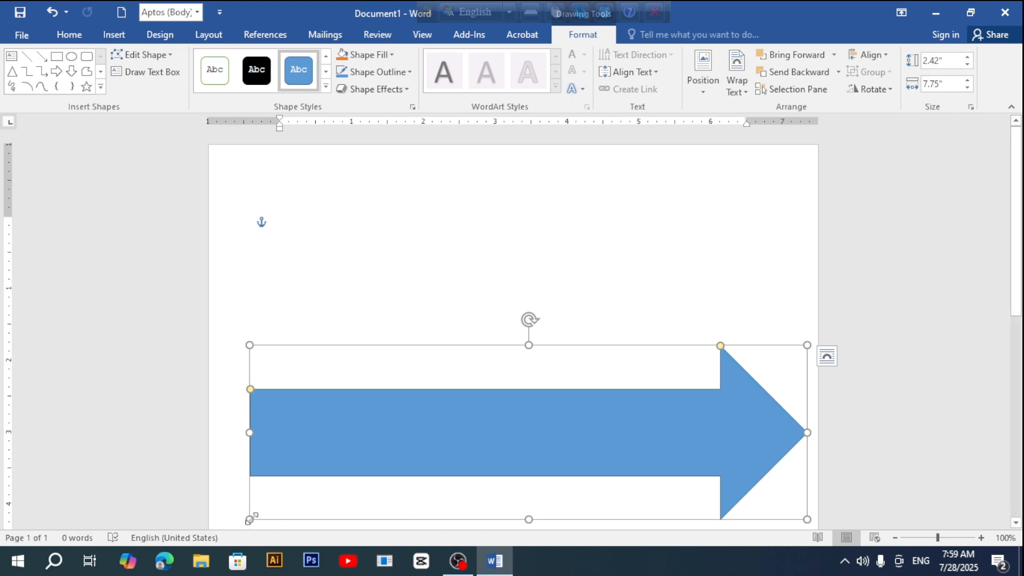
left_click_drag(249, 518, 237, 523)
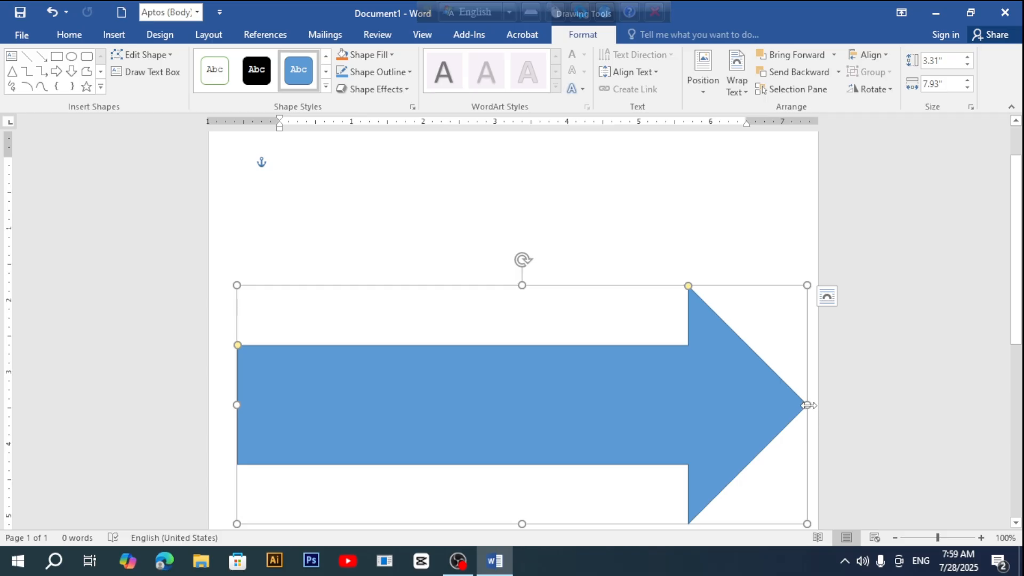
left_click_drag(806, 405, 813, 404)
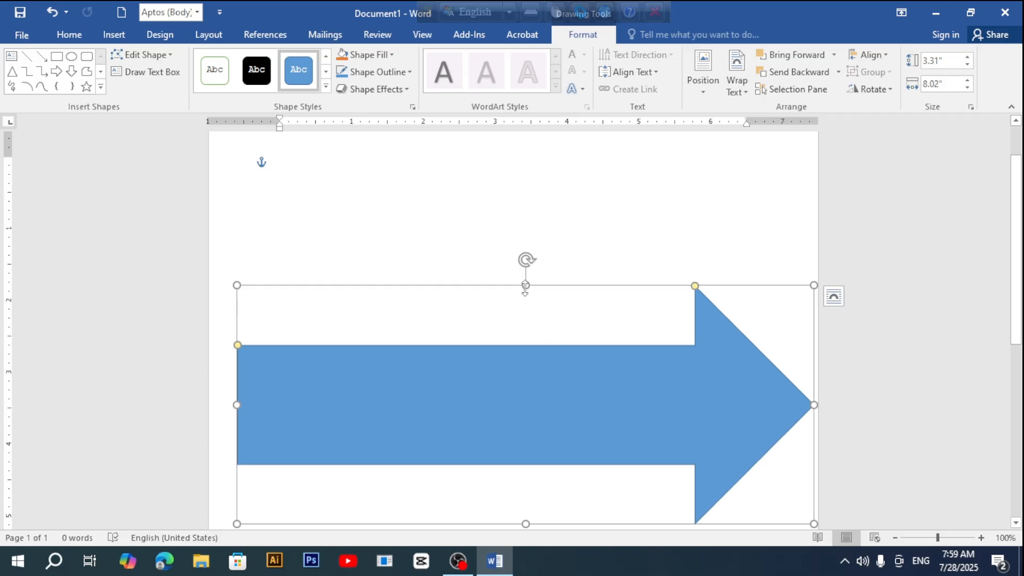
left_click_drag(526, 285, 522, 314)
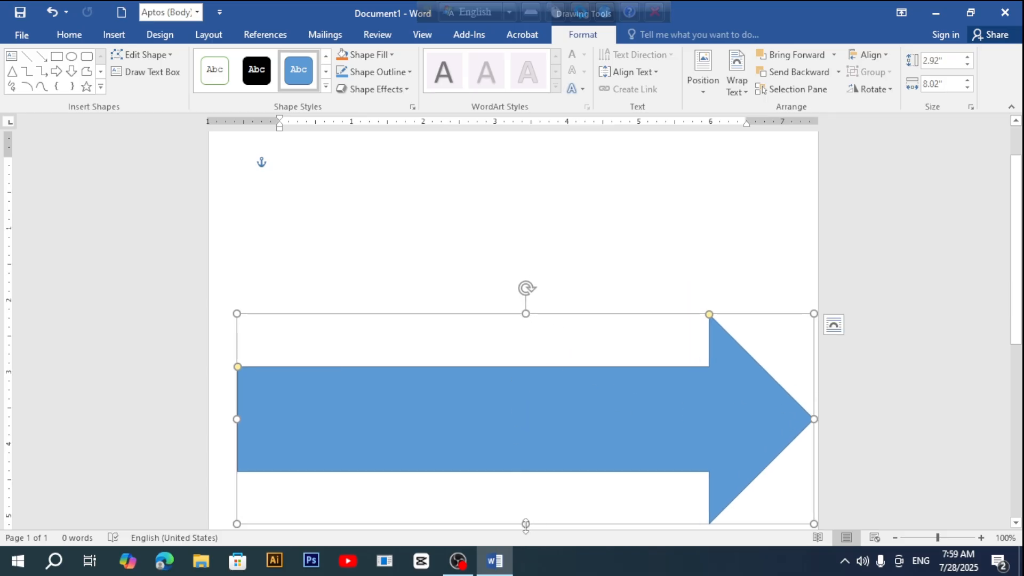
left_click_drag(525, 524, 526, 490)
left_click_drag(813, 403, 767, 410)
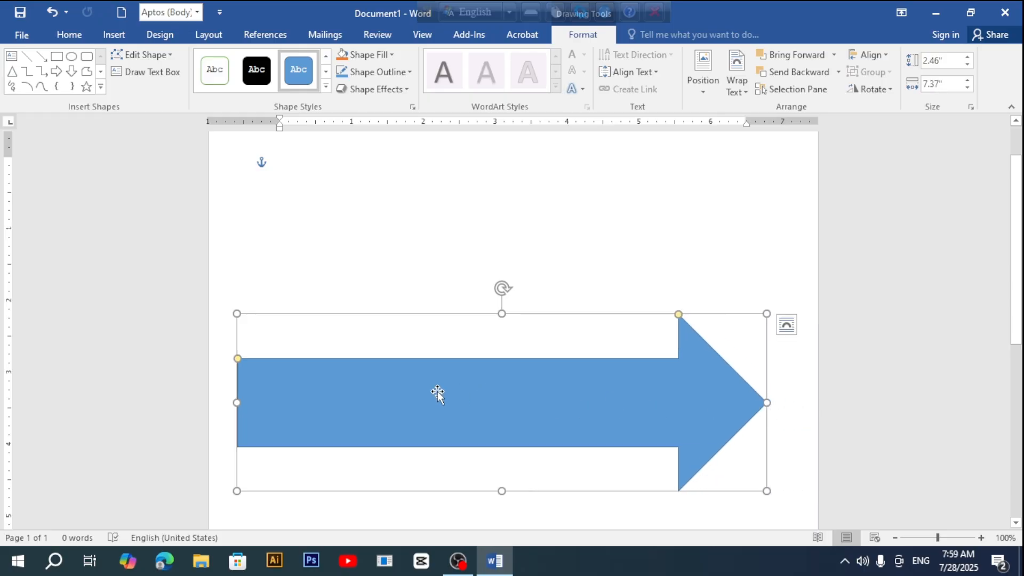
Step: Restore the Bengali word 'ওয়াশরুম' and set its font size to 48 pt
left_click(400, 252)
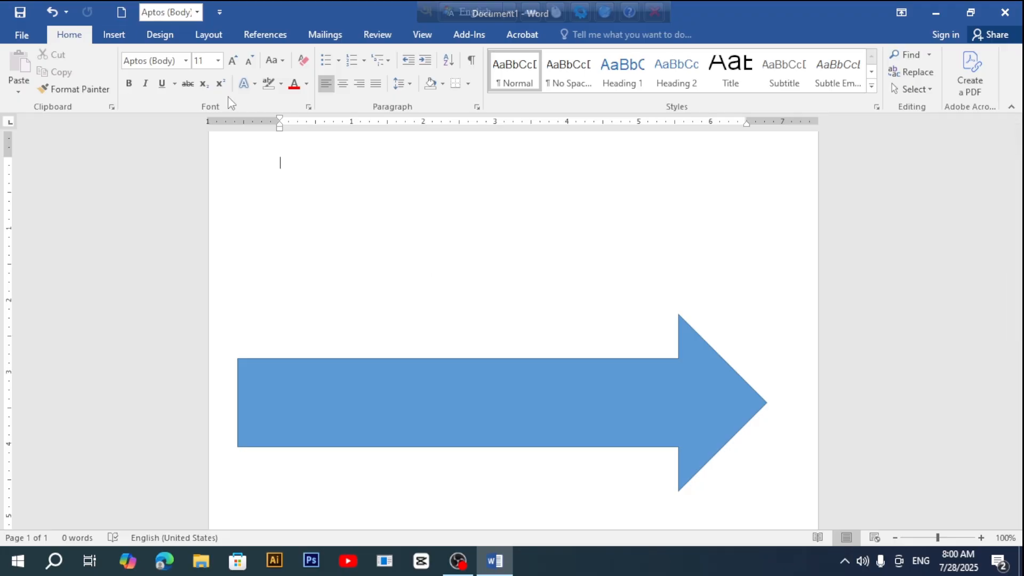
key("ctrl+z")
left_click(217, 60)
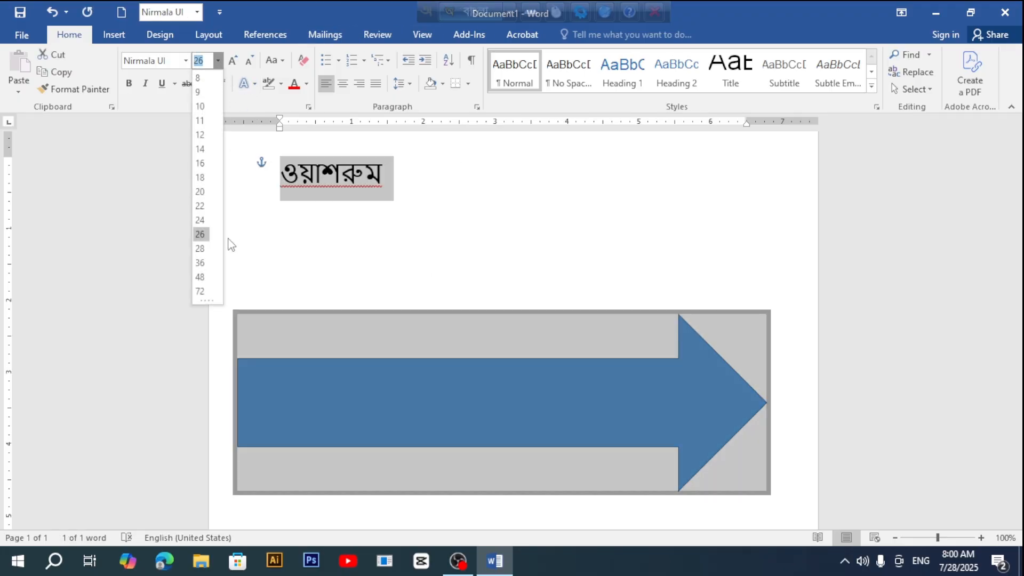
left_click(197, 284)
left_click(526, 229)
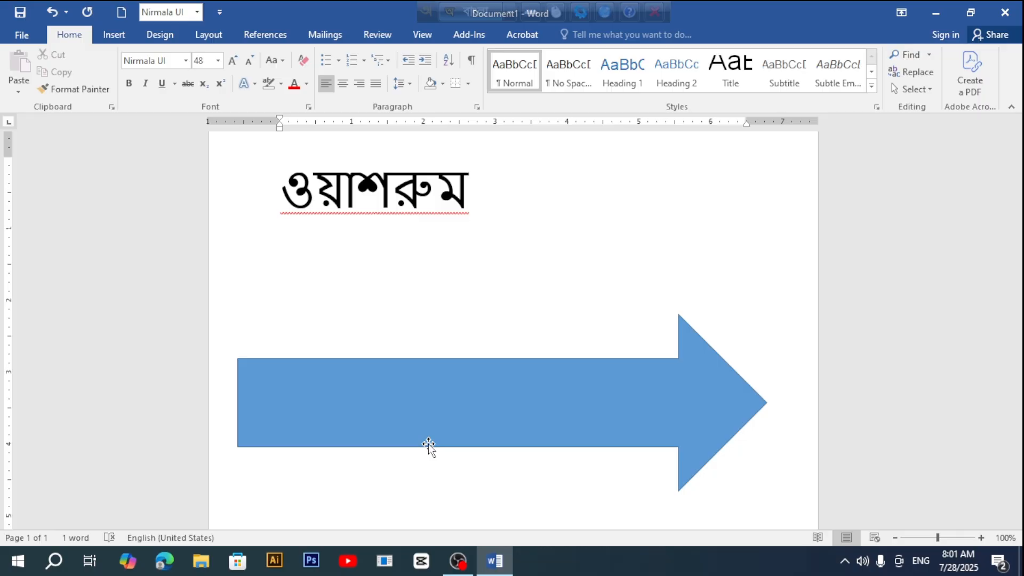
Step: Select everything on the page and delete it, removing the word and the arrow
scroll(428, 443, "up", 1)
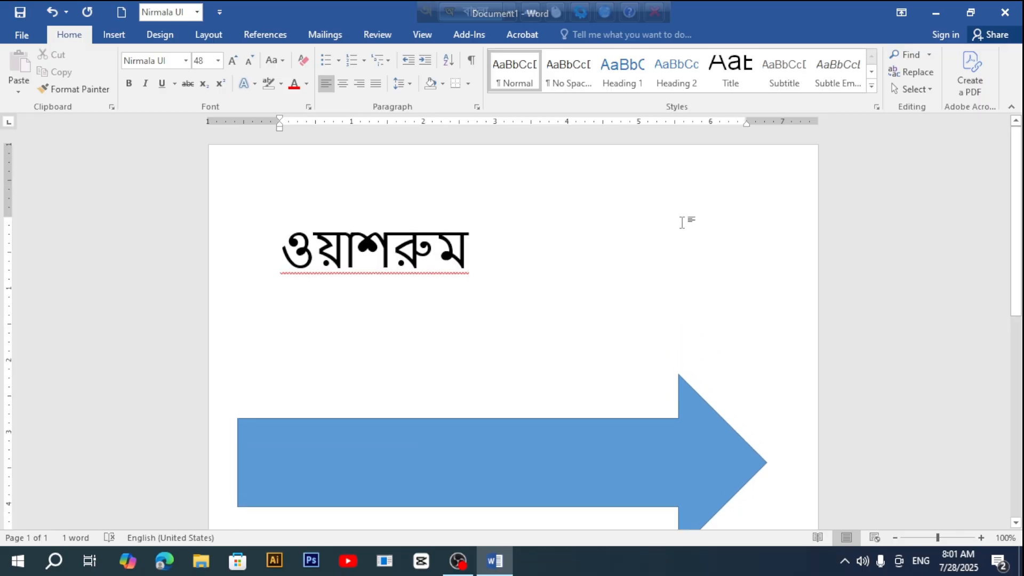
key("ctrl+a")
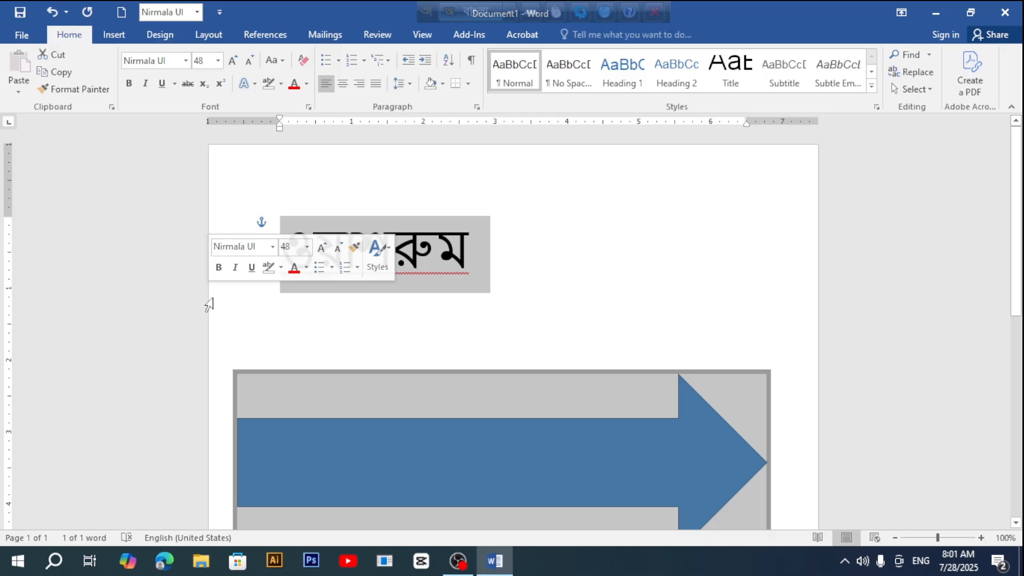
key("Delete")
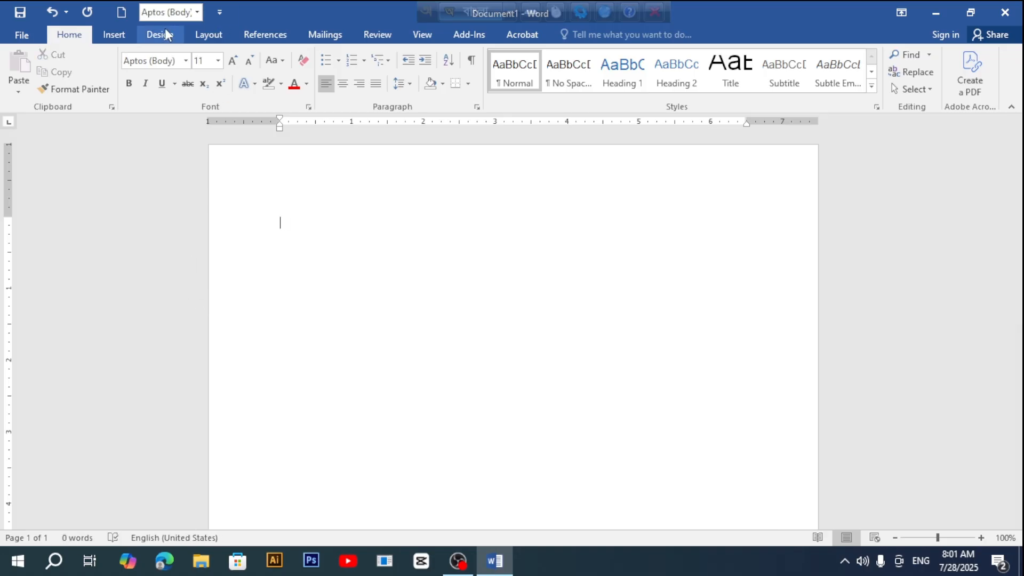
Step: Draw a rectangle for the house body and resize it to 2.4" tall by 5.22" wide
left_click(113, 35)
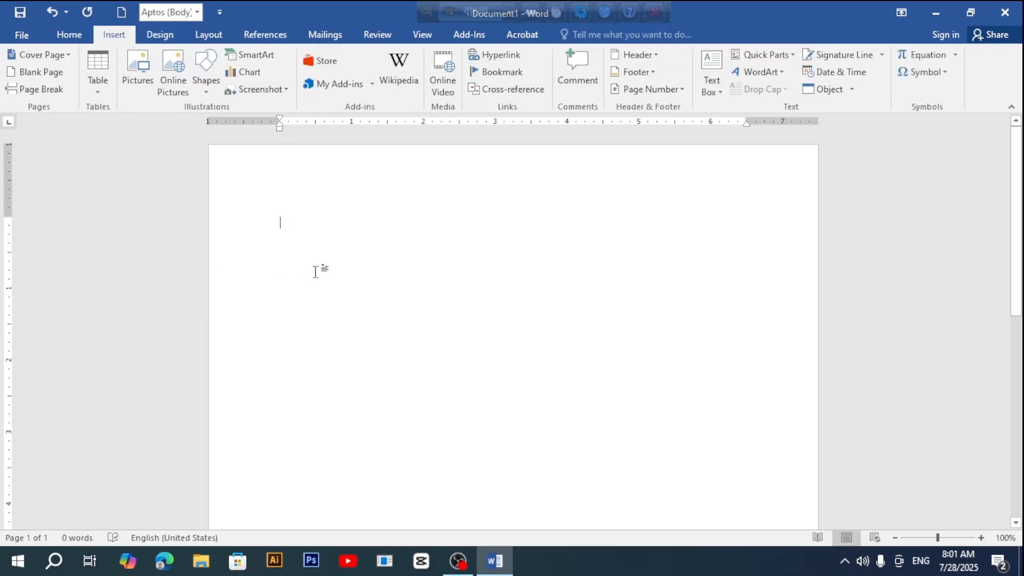
left_click(205, 77)
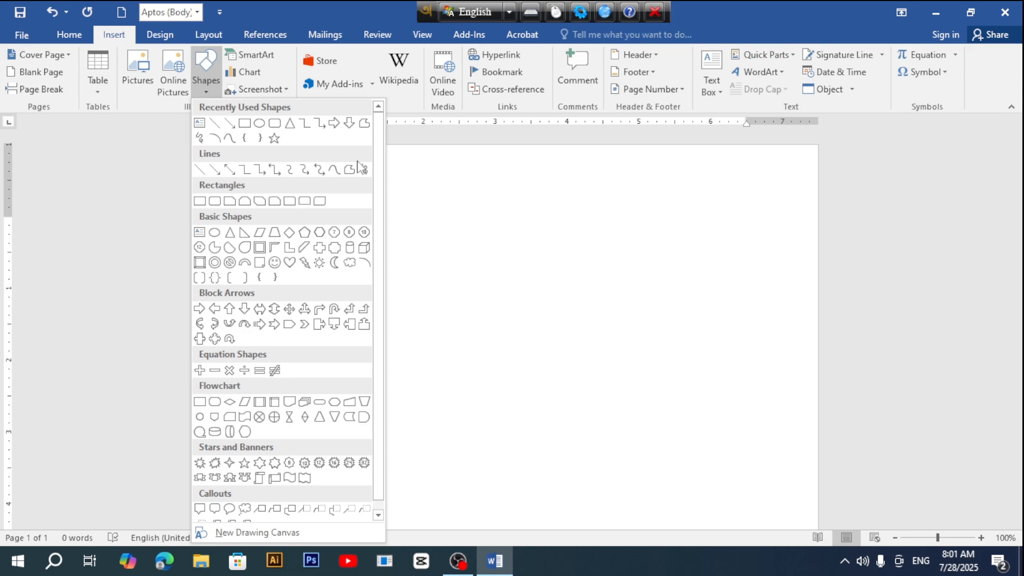
left_click(244, 124)
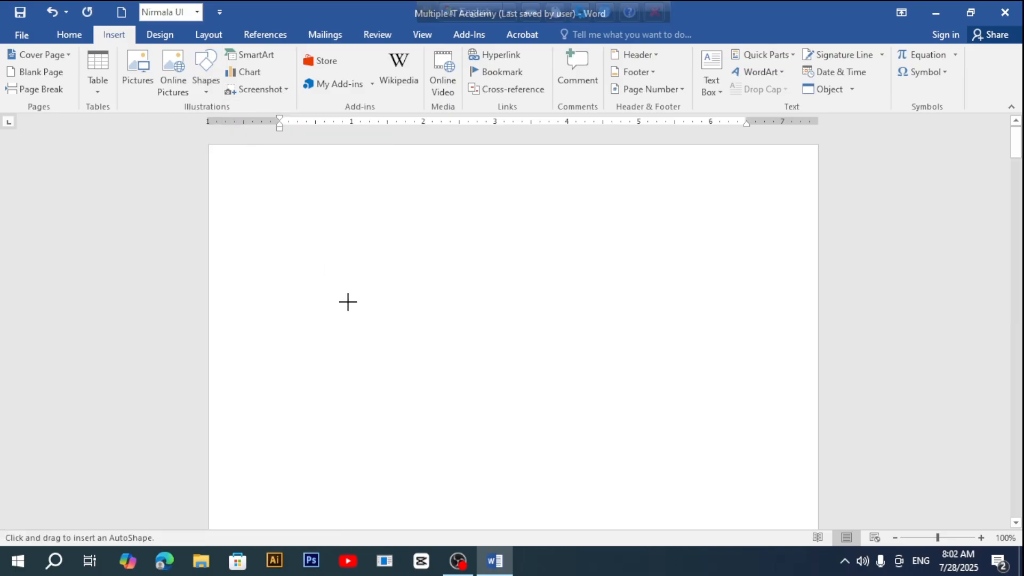
mouse_move(348, 302)
left_mouse_down()
mouse_move(649, 476)
mouse_move(712, 497)
left_mouse_up()
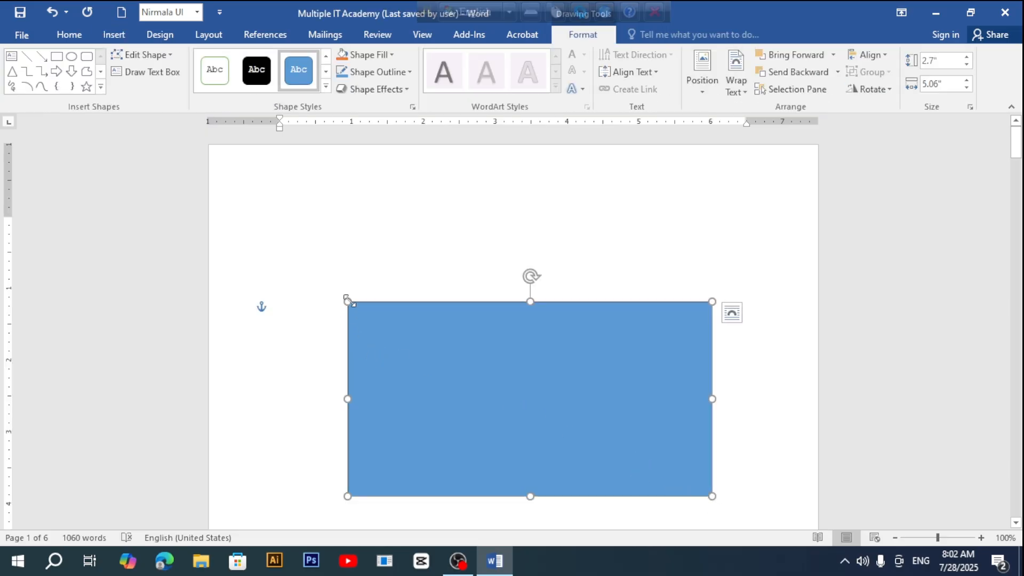
left_click_drag(347, 300, 355, 316)
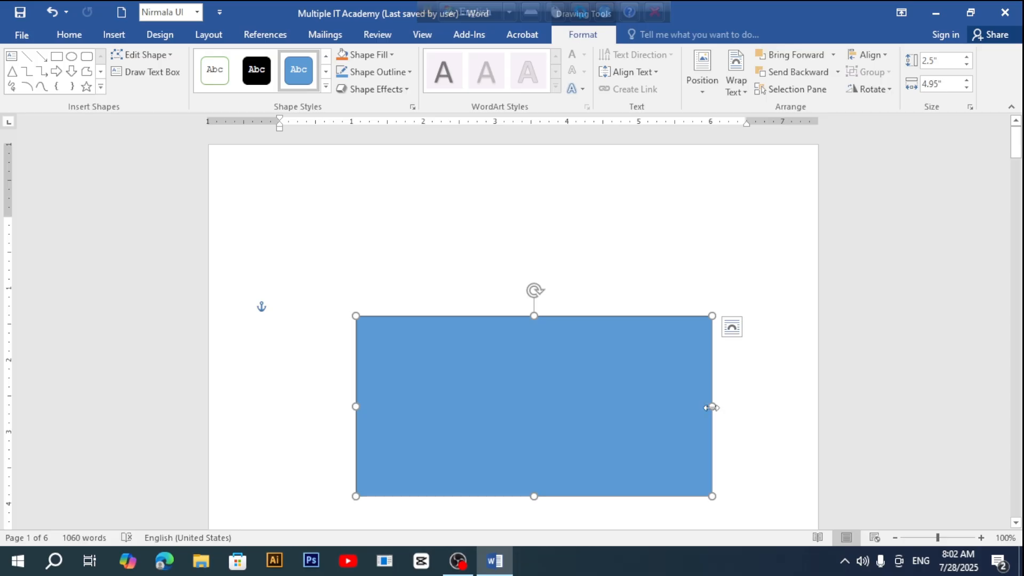
left_click_drag(712, 407, 690, 406)
left_click_drag(690, 316, 684, 333)
left_click_drag(521, 496, 520, 473)
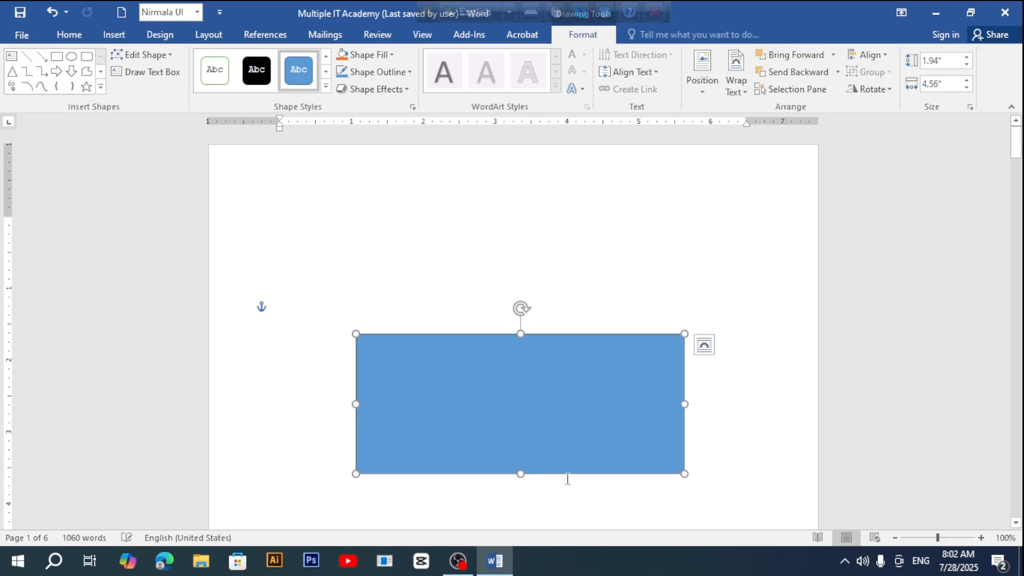
left_click_drag(684, 405, 730, 403)
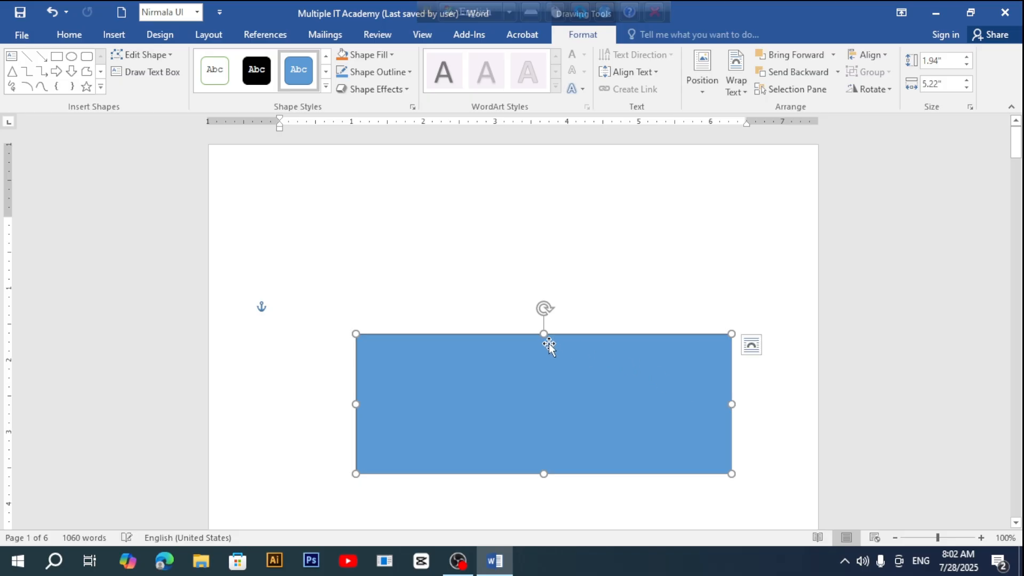
left_click_drag(543, 333, 539, 301)
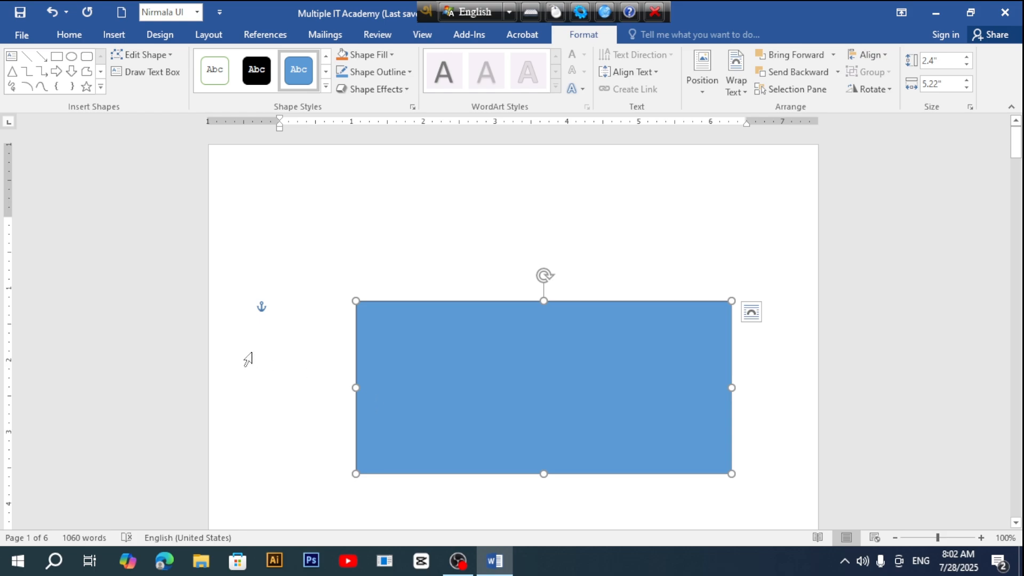
scroll(247, 359, "down", 5)
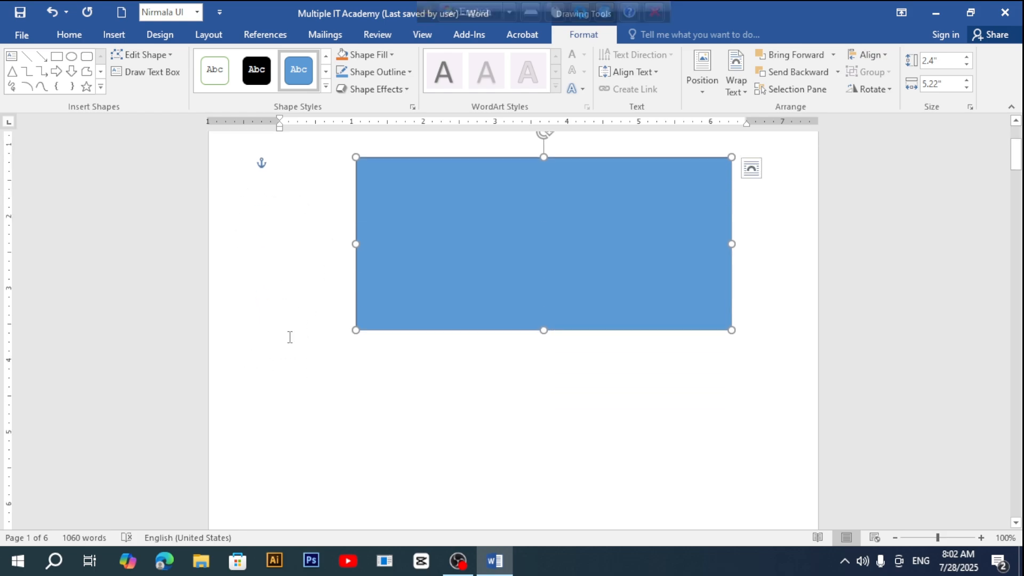
Step: Draw a flat 0.67" by 6.23" base bar under the house body and rest the body on it
left_click(111, 34)
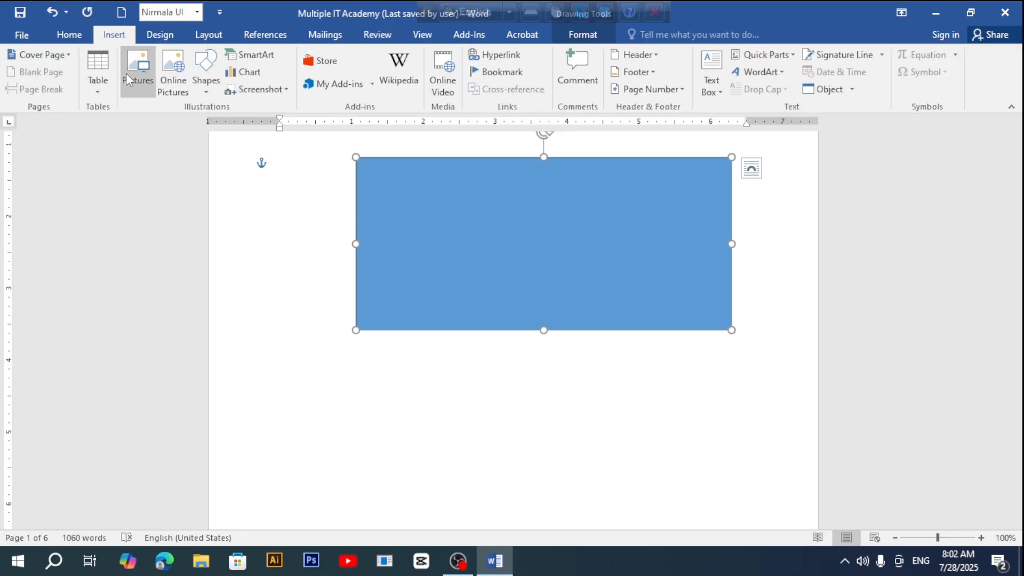
left_click(211, 85)
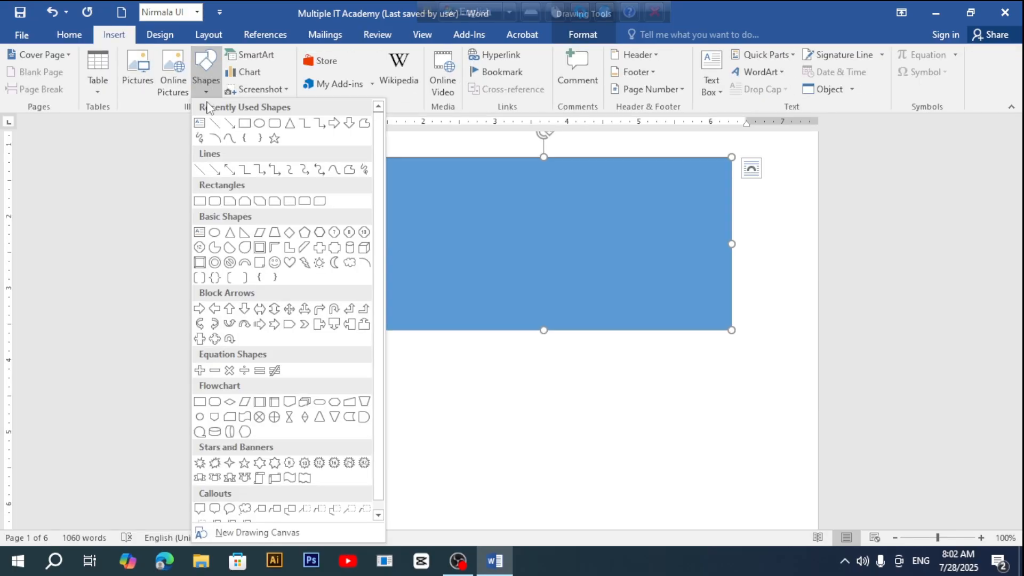
left_click(245, 125)
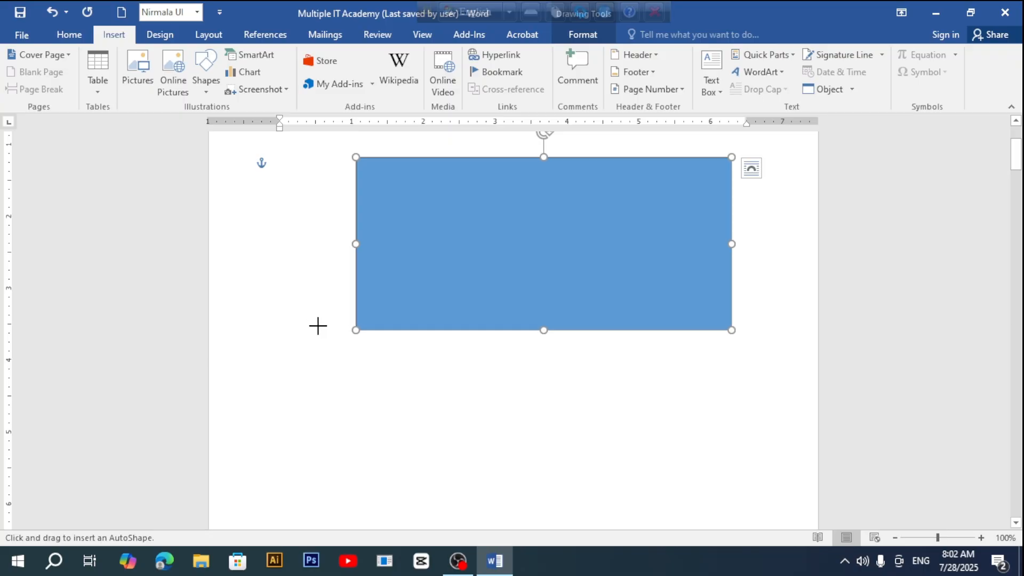
left_click_drag(309, 337, 758, 385)
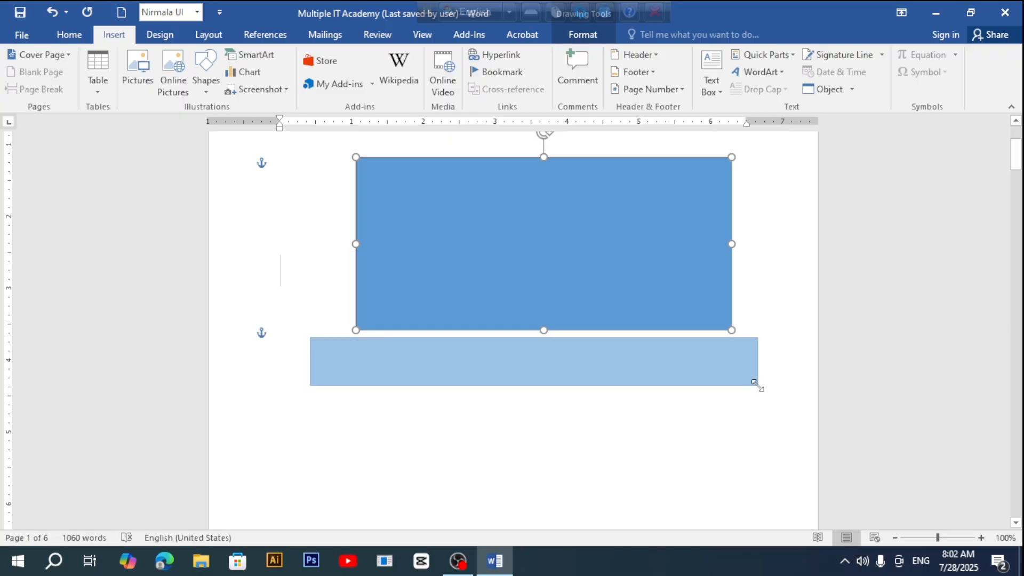
left_click_drag(521, 366, 531, 356)
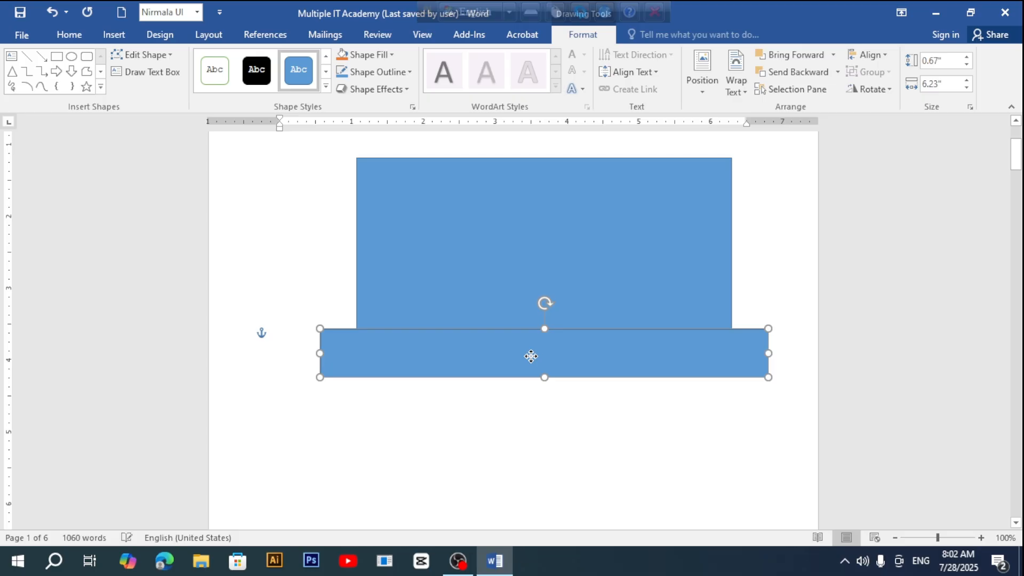
scroll(472, 489, "up", 3)
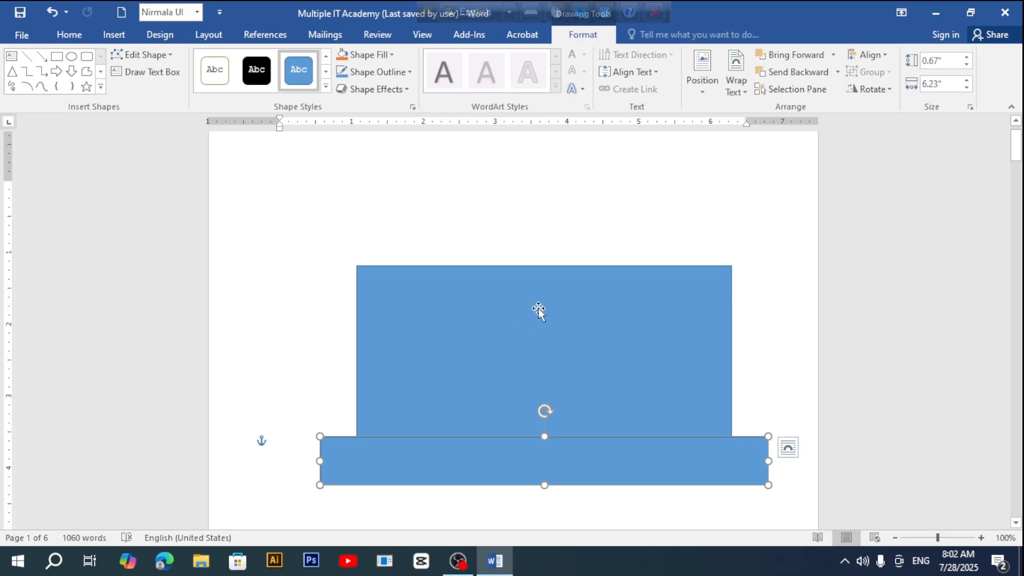
mouse_move(525, 305)
left_mouse_down()
mouse_move(528, 331)
mouse_move(513, 280)
mouse_move(520, 303)
left_mouse_up()
Step: Draw a triangle roof above the house body, sized 1.59" by 6.23" and centred over it
left_click(113, 34)
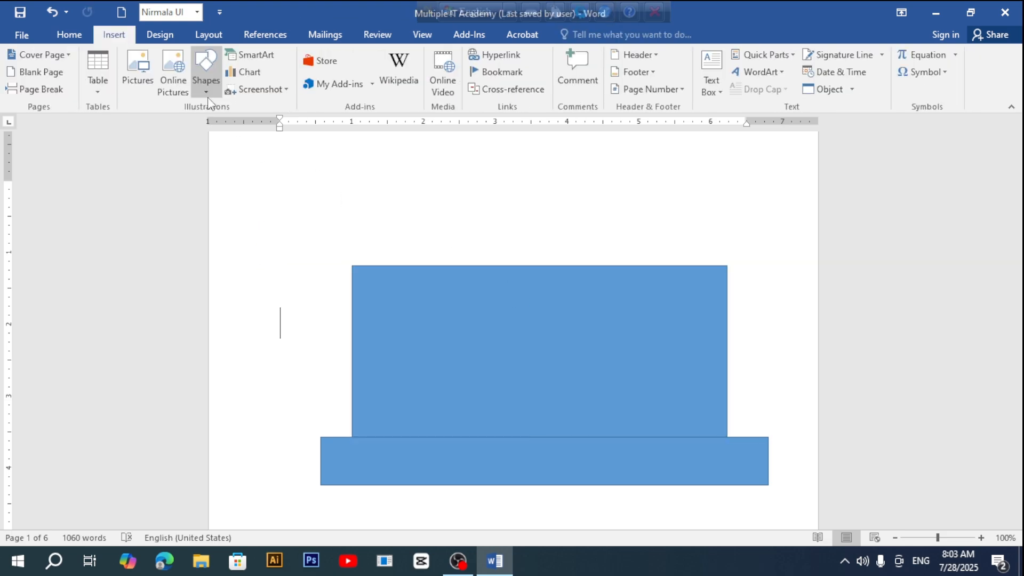
left_click(206, 69)
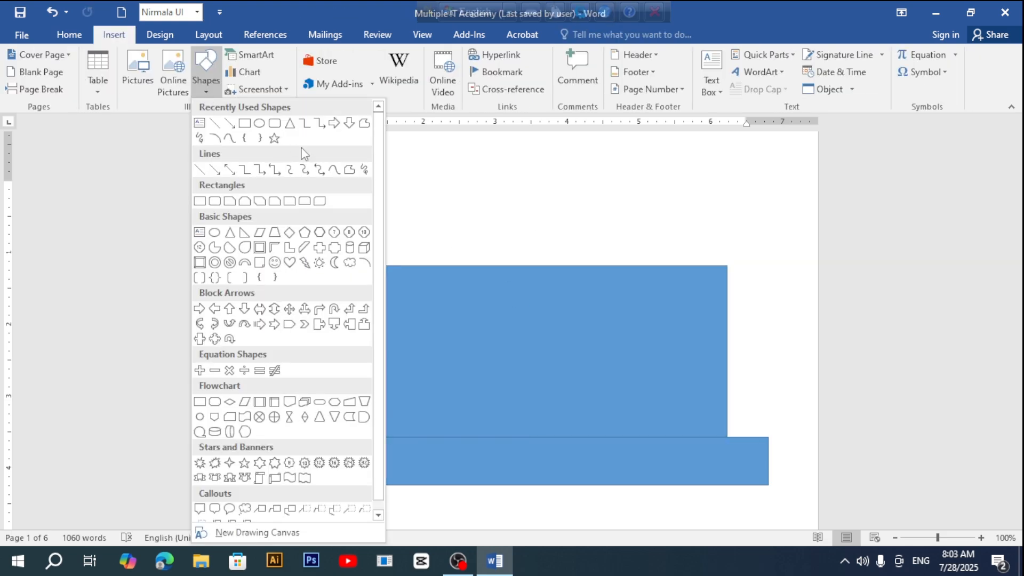
left_click(289, 123)
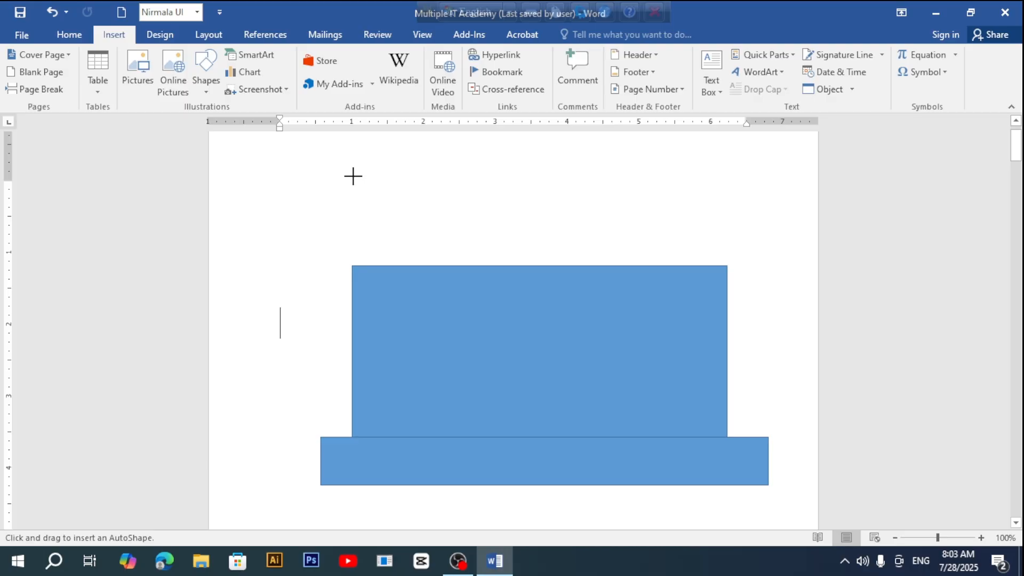
mouse_move(352, 176)
left_mouse_down()
mouse_move(446, 208)
mouse_move(610, 239)
left_mouse_up()
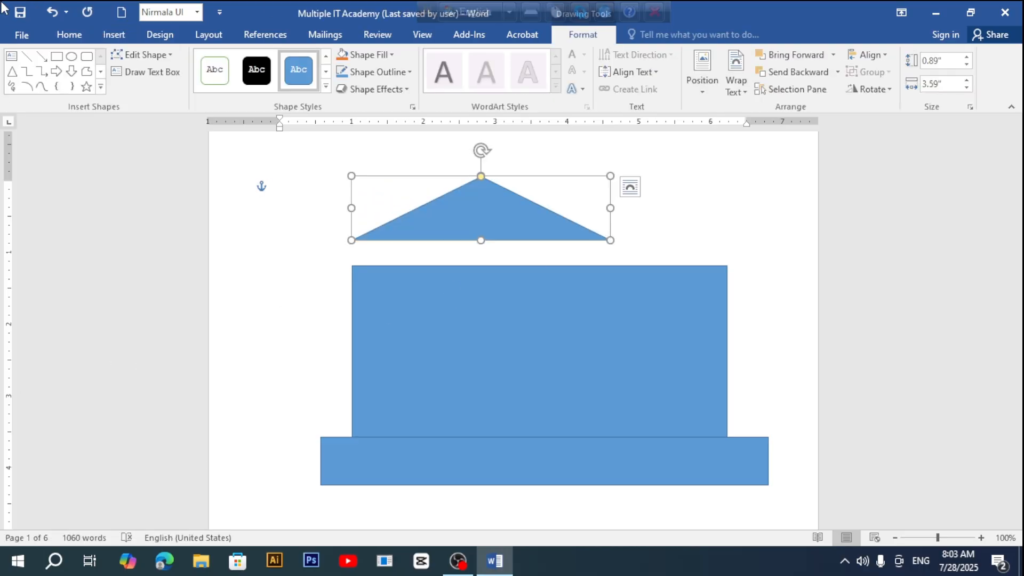
left_click_drag(611, 240, 730, 240)
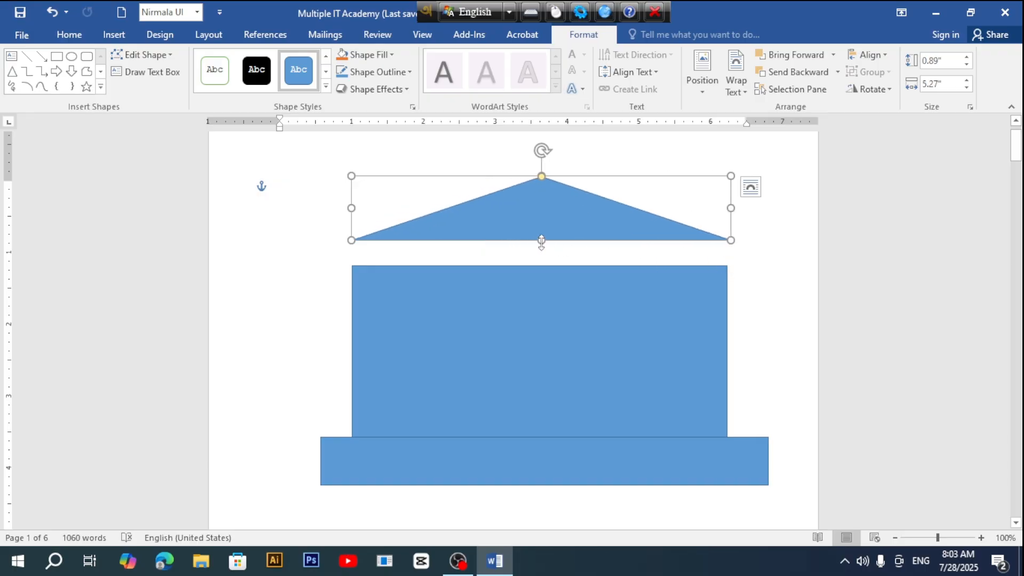
left_click_drag(541, 241, 535, 267)
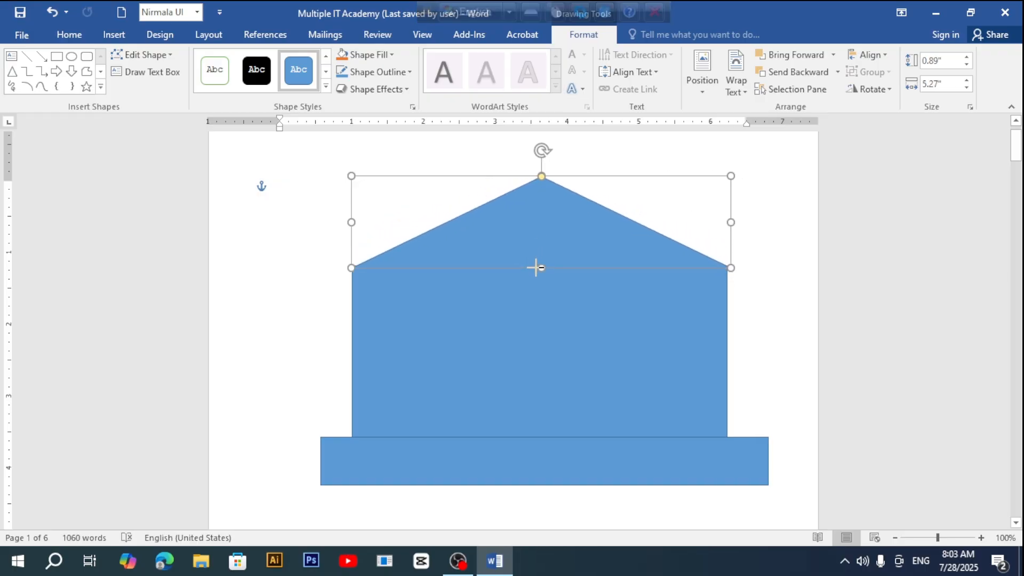
left_click_drag(349, 267, 327, 273)
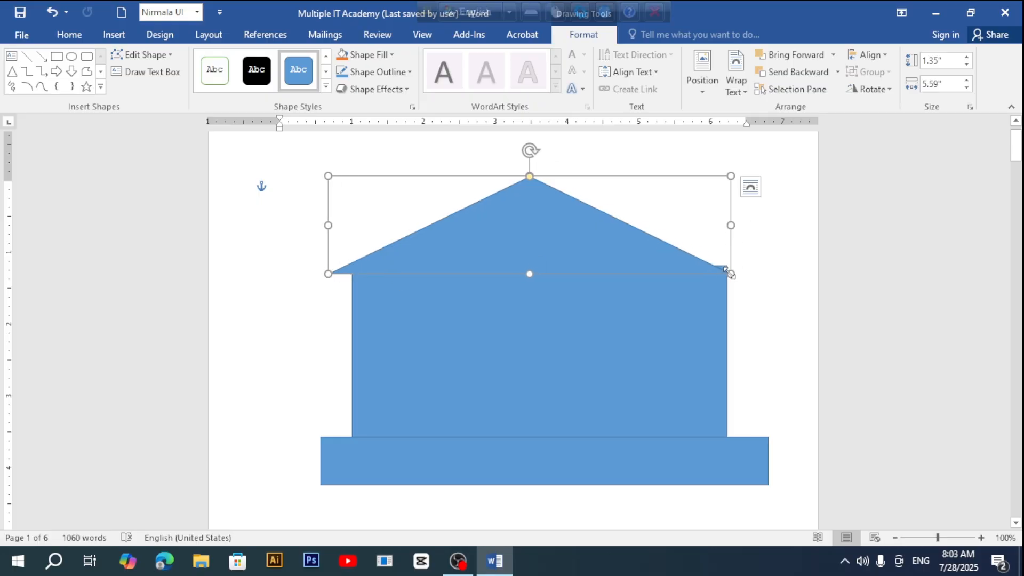
mouse_move(730, 274)
left_mouse_down()
mouse_move(754, 278)
mouse_move(742, 279)
left_mouse_up()
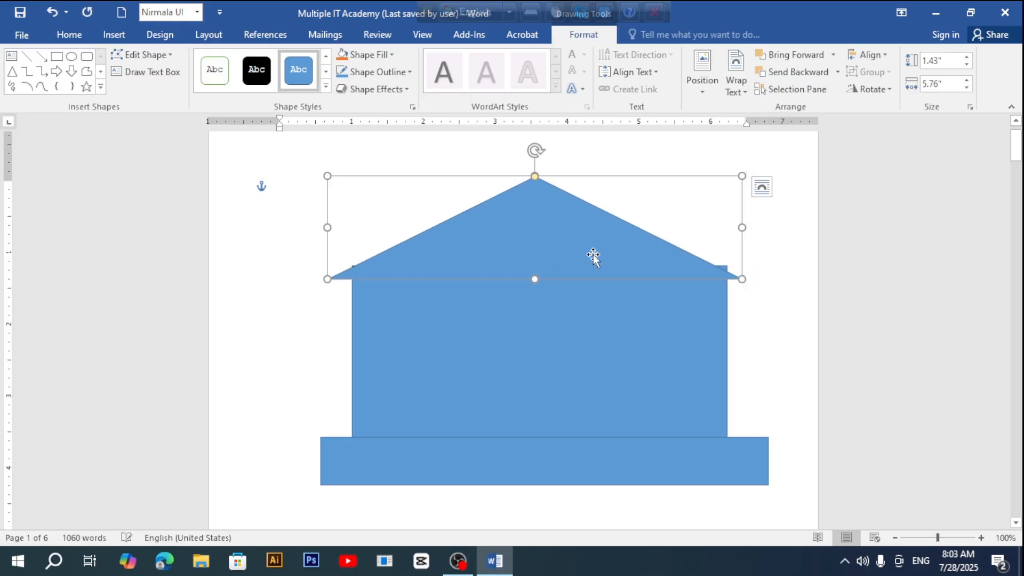
left_click_drag(592, 256, 601, 235)
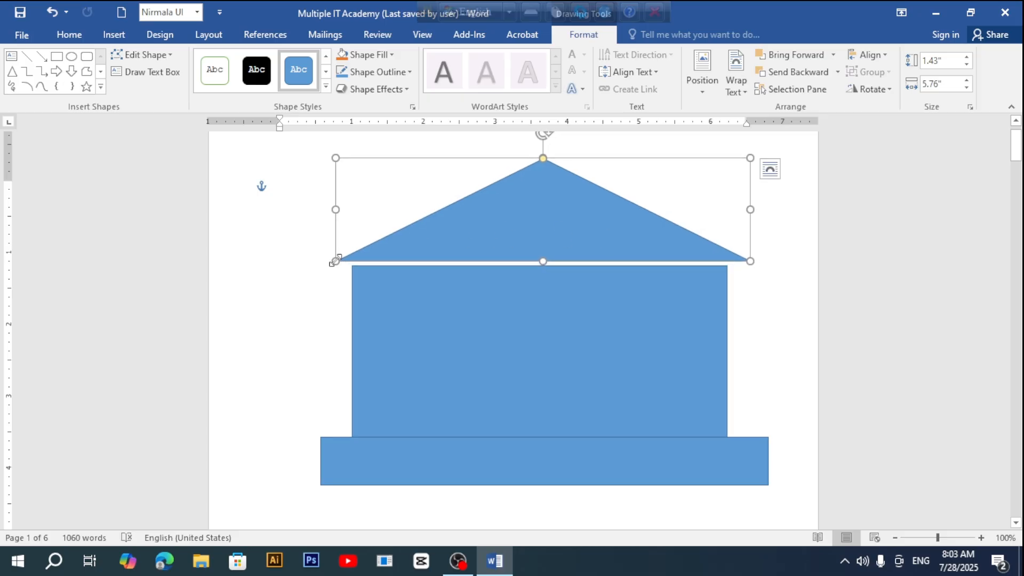
left_click_drag(336, 261, 312, 272)
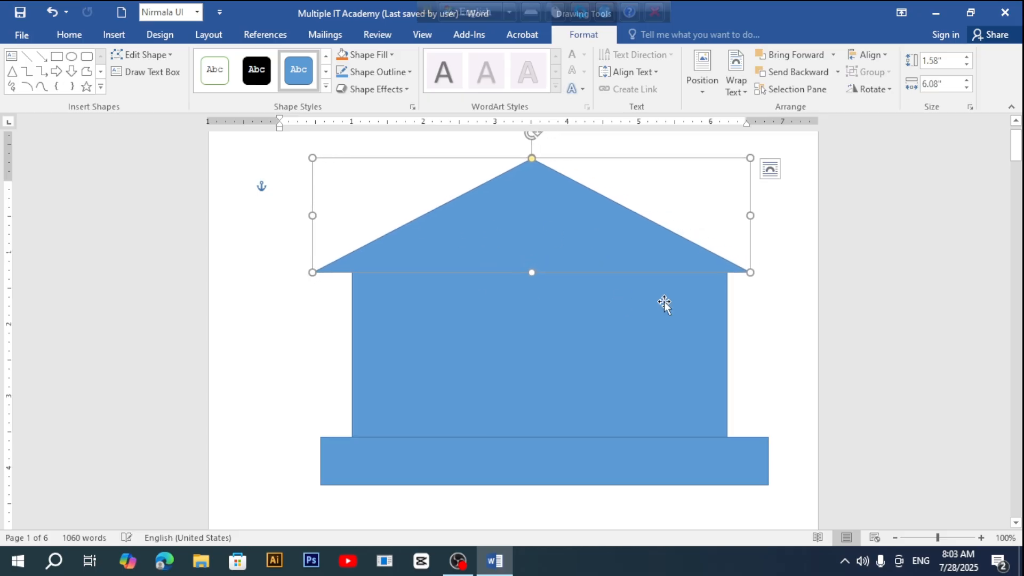
left_click_drag(750, 272, 760, 272)
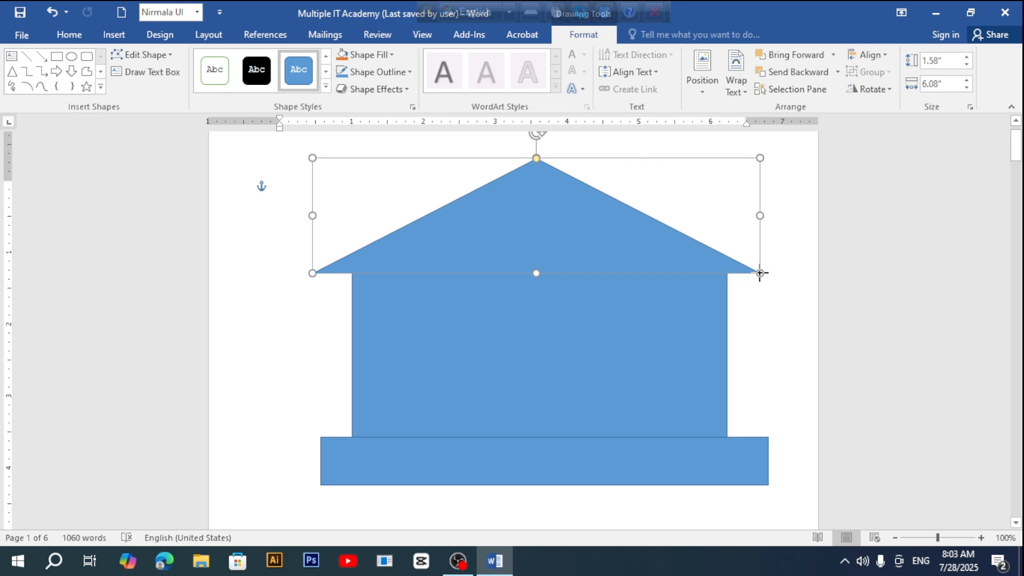
left_click_drag(559, 228, 554, 229)
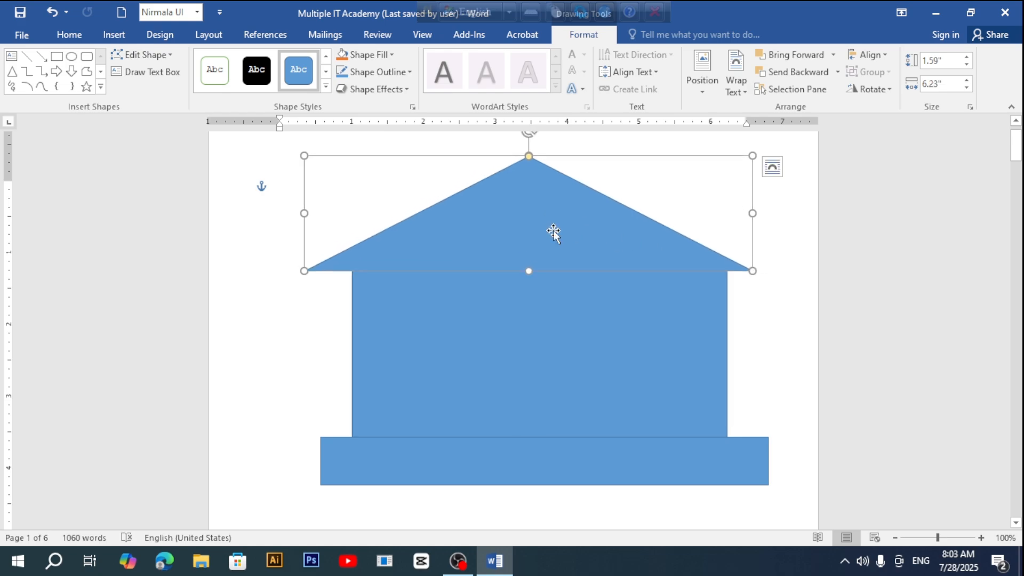
Step: Narrow the base bar to 5.88" wide by pulling its side handles inward
left_click(539, 464)
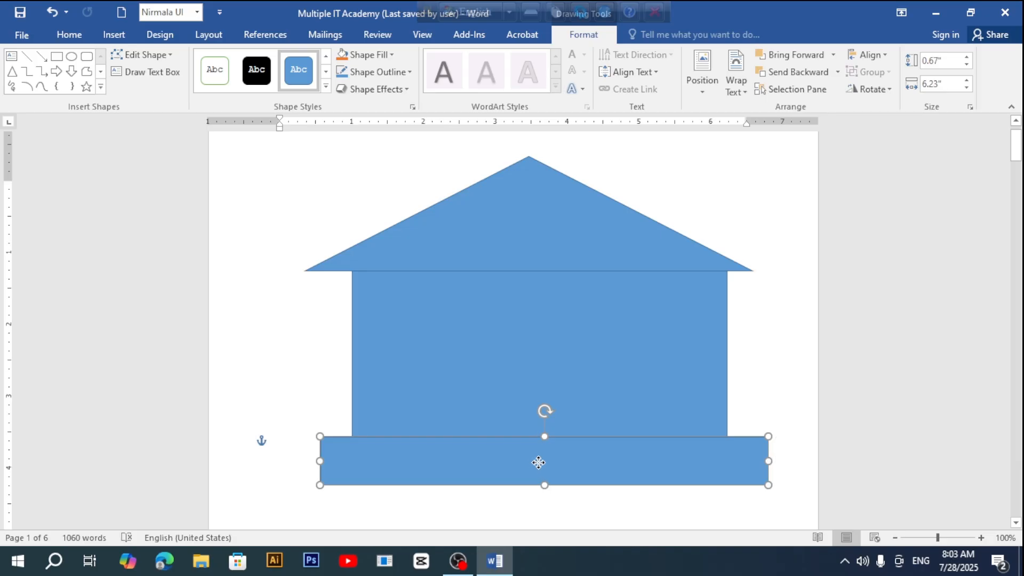
left_click_drag(539, 462, 527, 460)
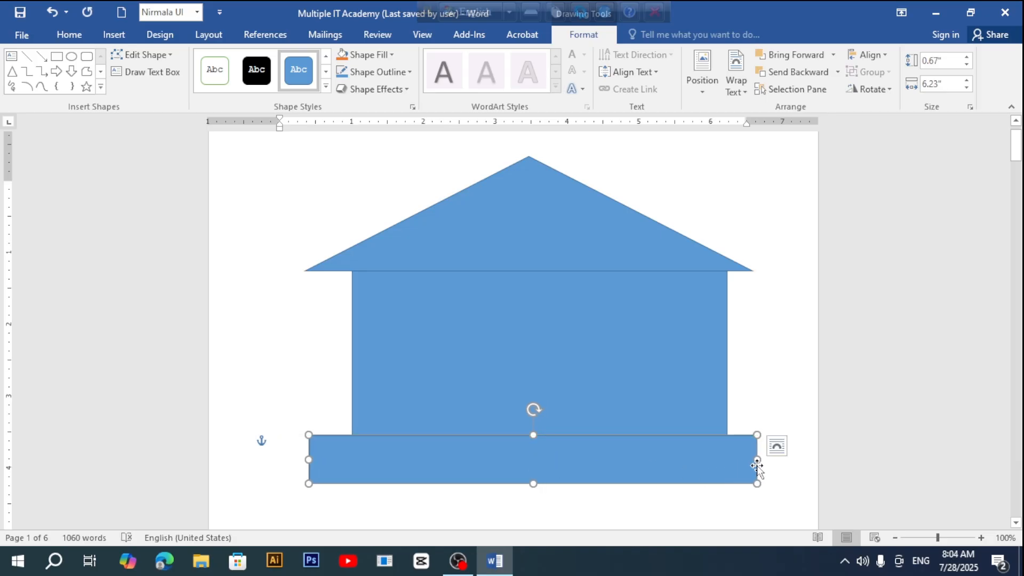
left_click_drag(753, 462, 748, 463)
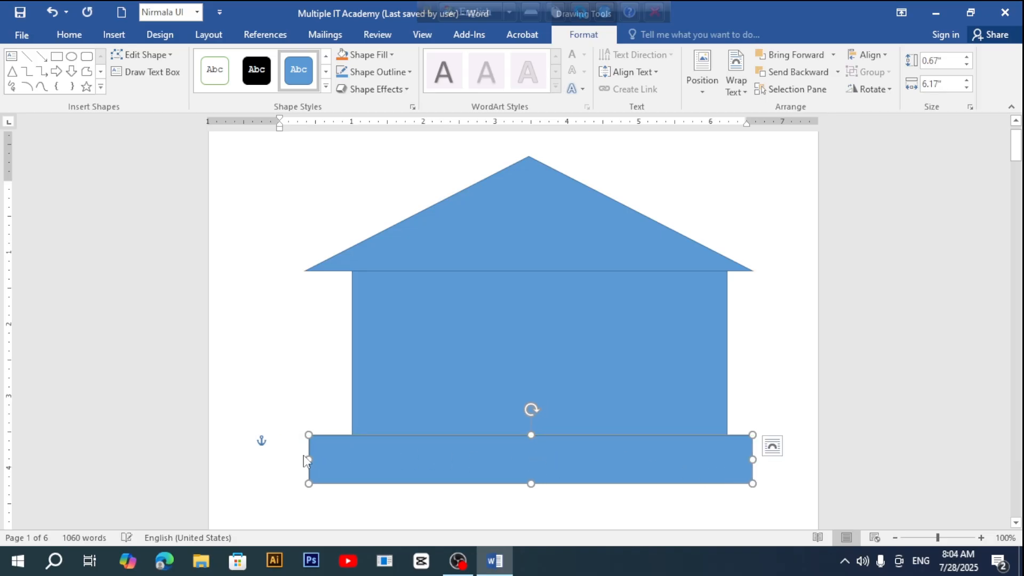
left_click_drag(308, 464, 330, 462)
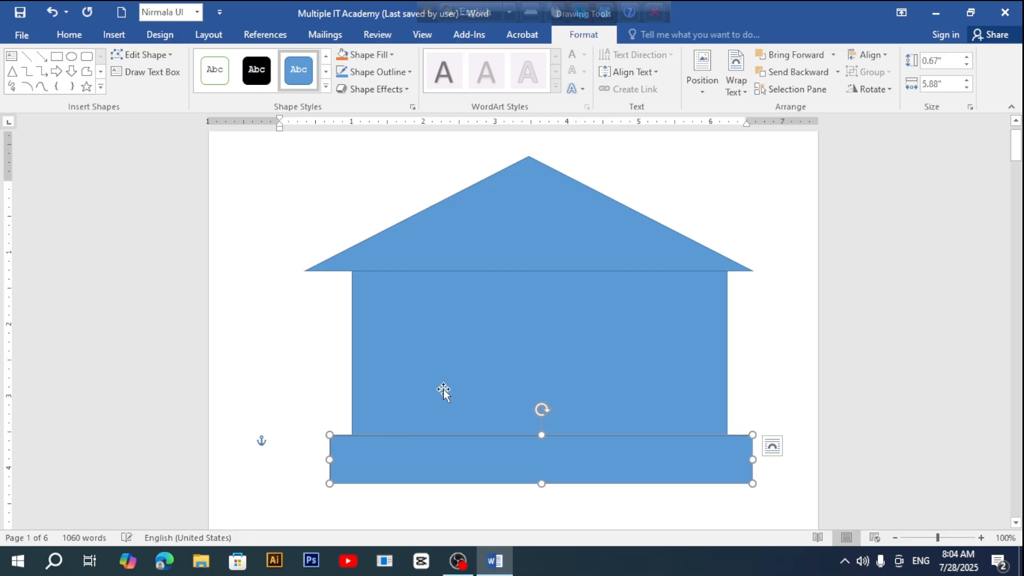
left_click(493, 203)
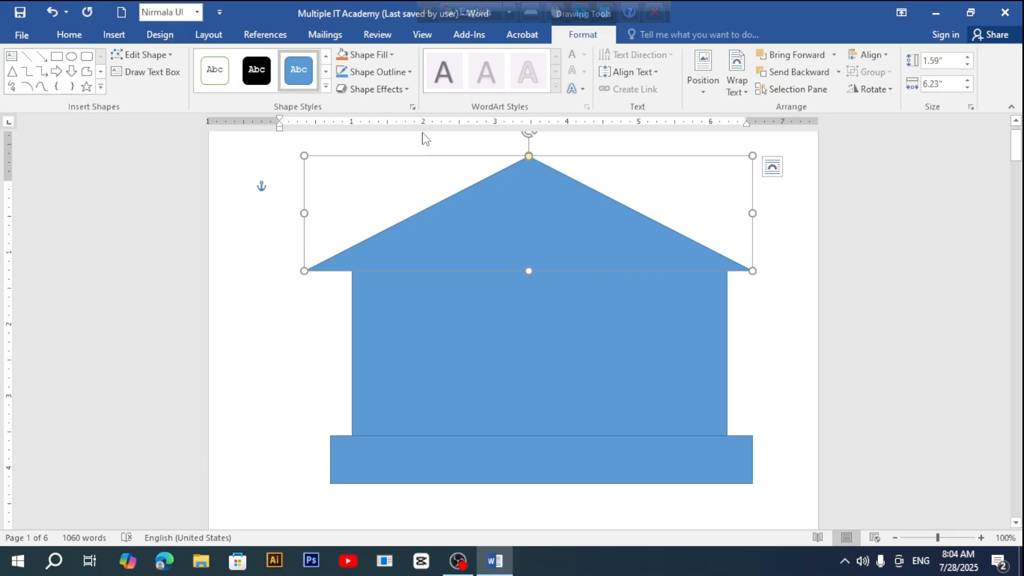
Step: Fill the roof blue, the wall orange and the base bar dark red
left_click(395, 56)
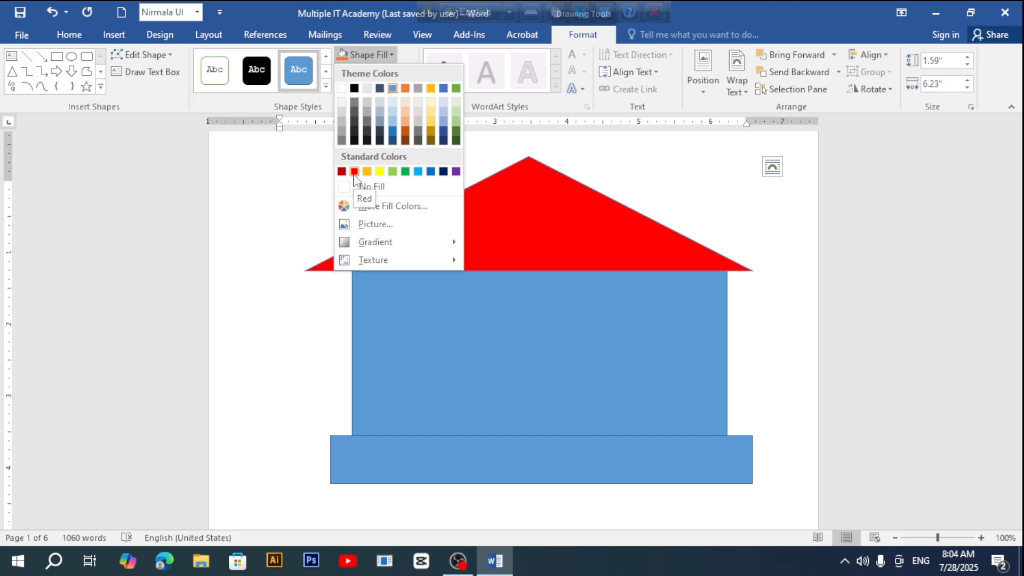
left_click(431, 171)
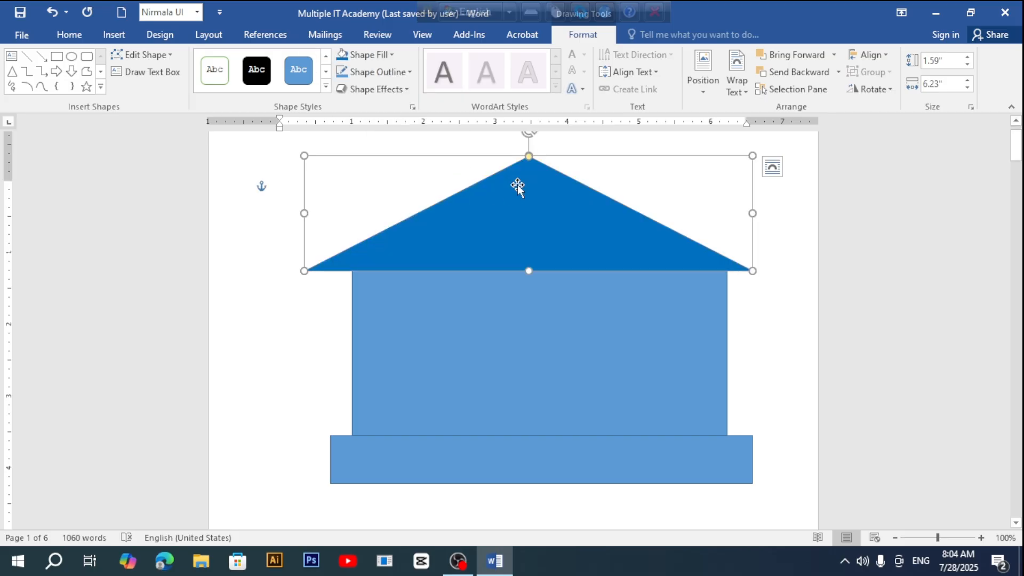
left_click(486, 344)
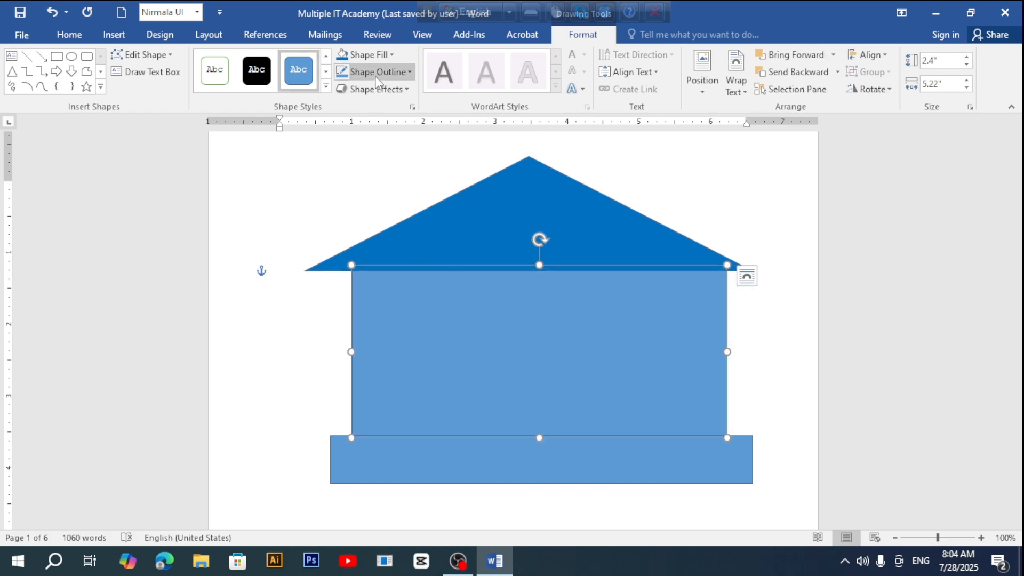
left_click(381, 58)
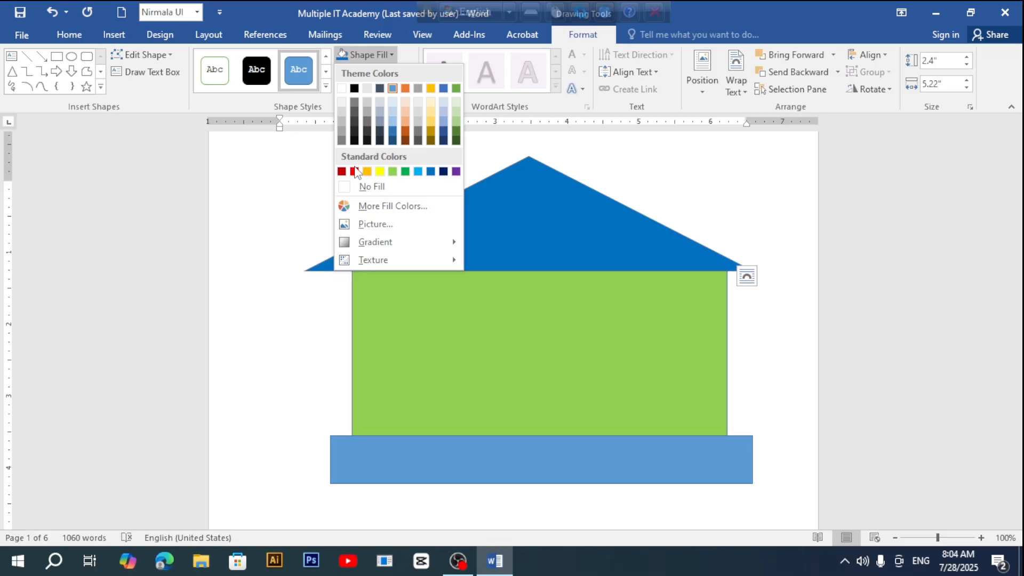
left_click(366, 172)
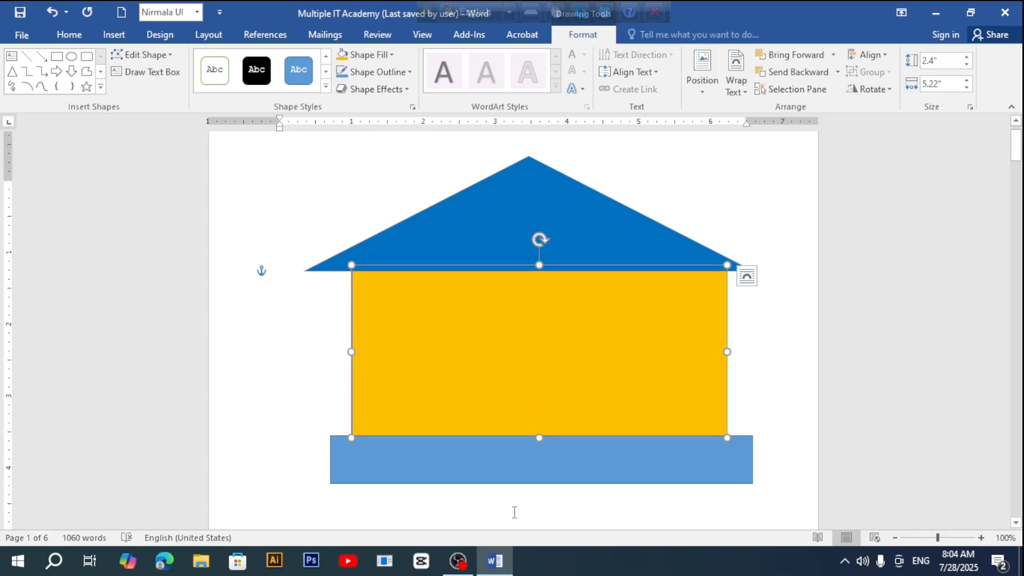
left_click(504, 472)
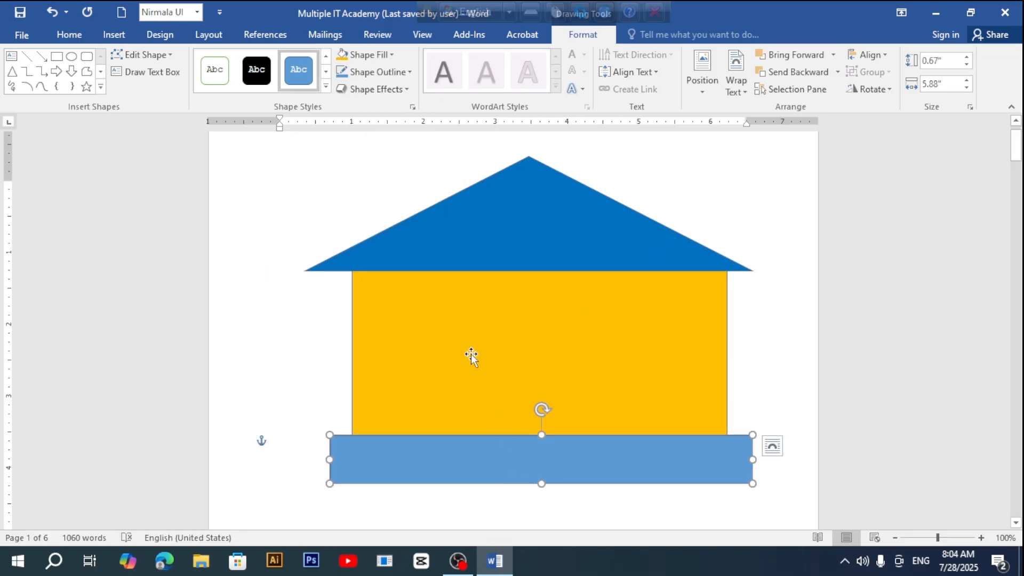
left_click(386, 54)
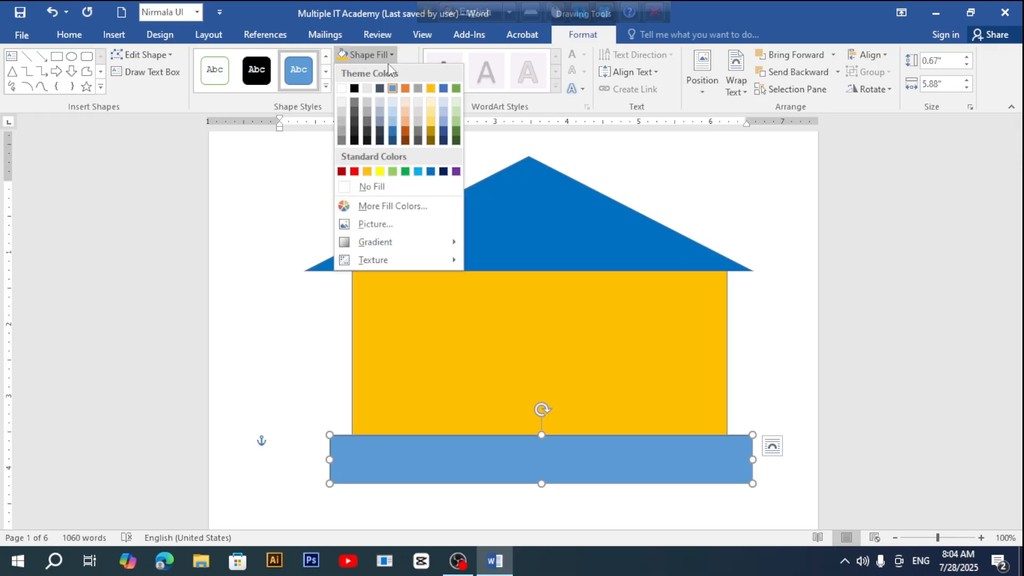
left_click(341, 171)
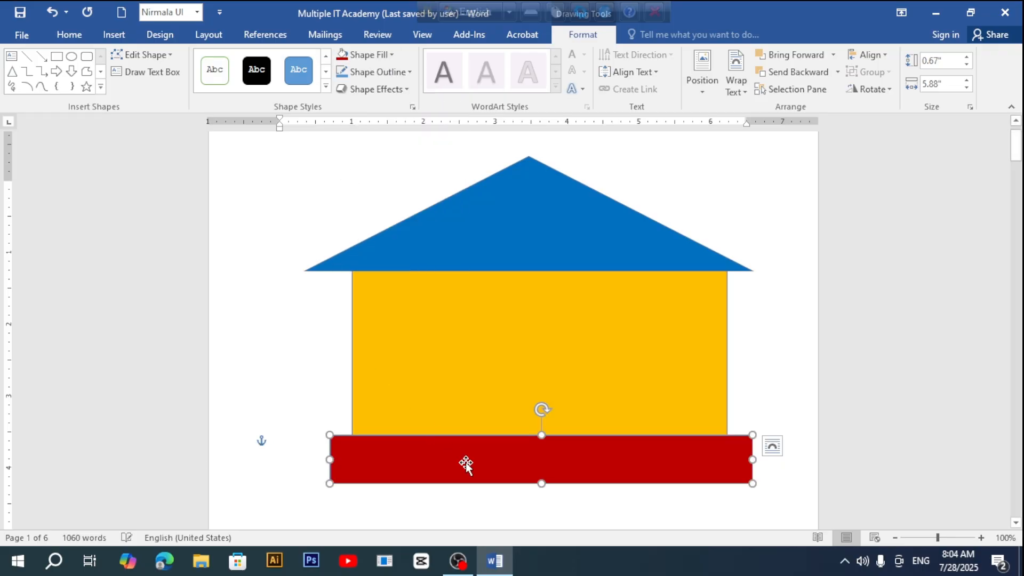
left_click_drag(466, 464, 460, 461)
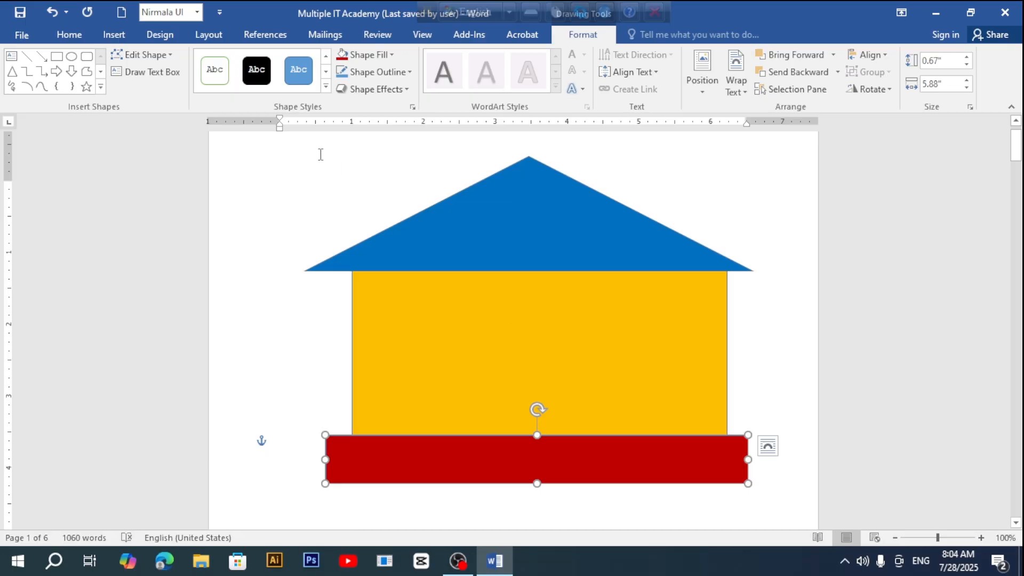
Step: Draw a tall door rectangle in the wall's centre and a window rectangle on each side
left_click(60, 58)
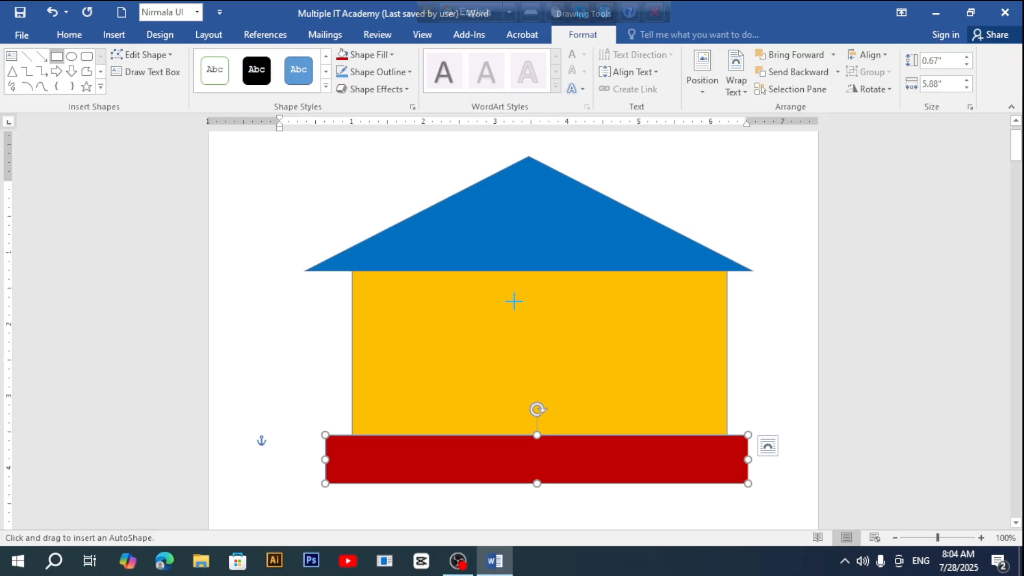
left_click_drag(513, 300, 578, 436)
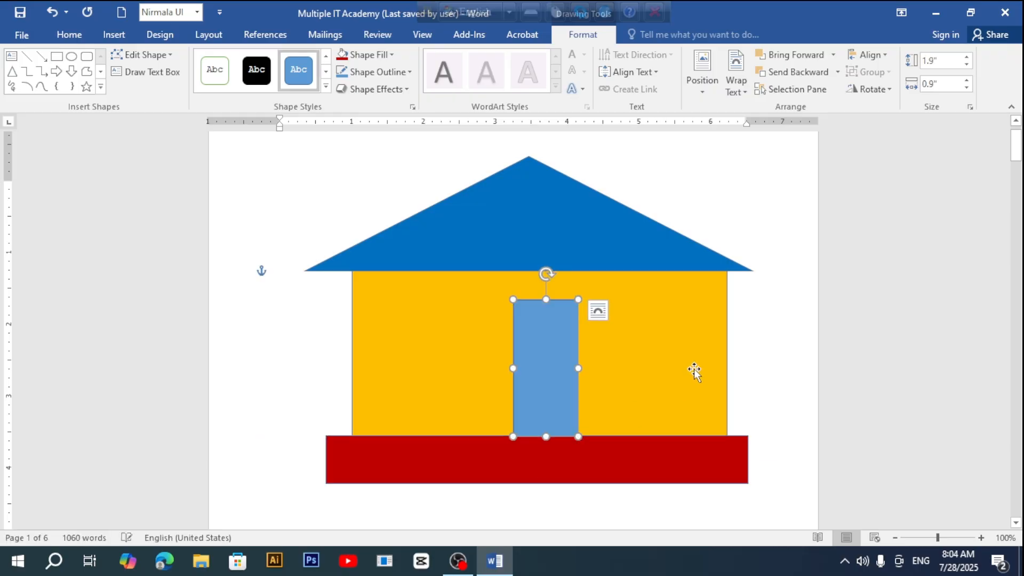
left_click(632, 312)
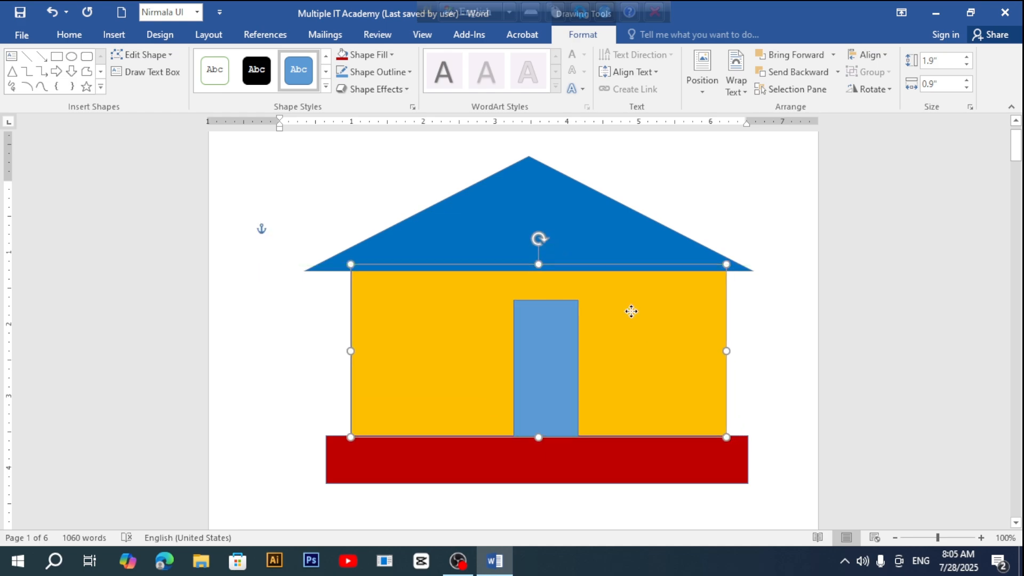
left_click(58, 56)
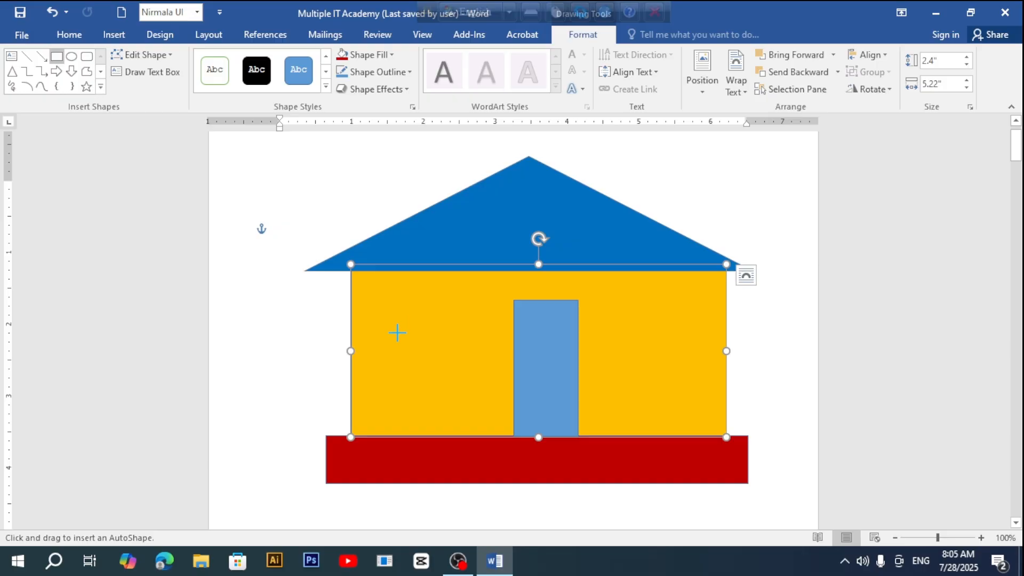
left_click_drag(397, 332, 464, 381)
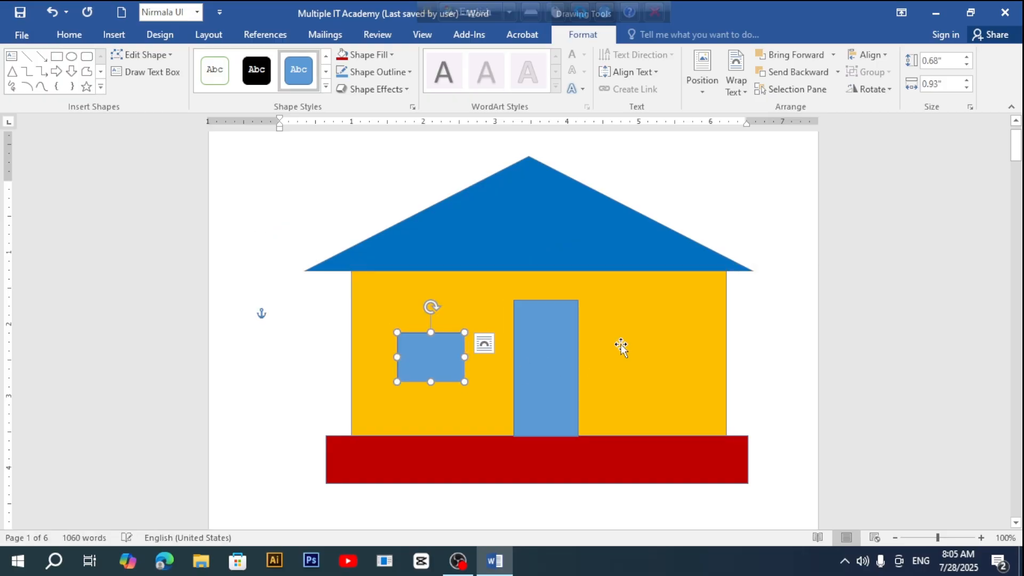
left_click(57, 56)
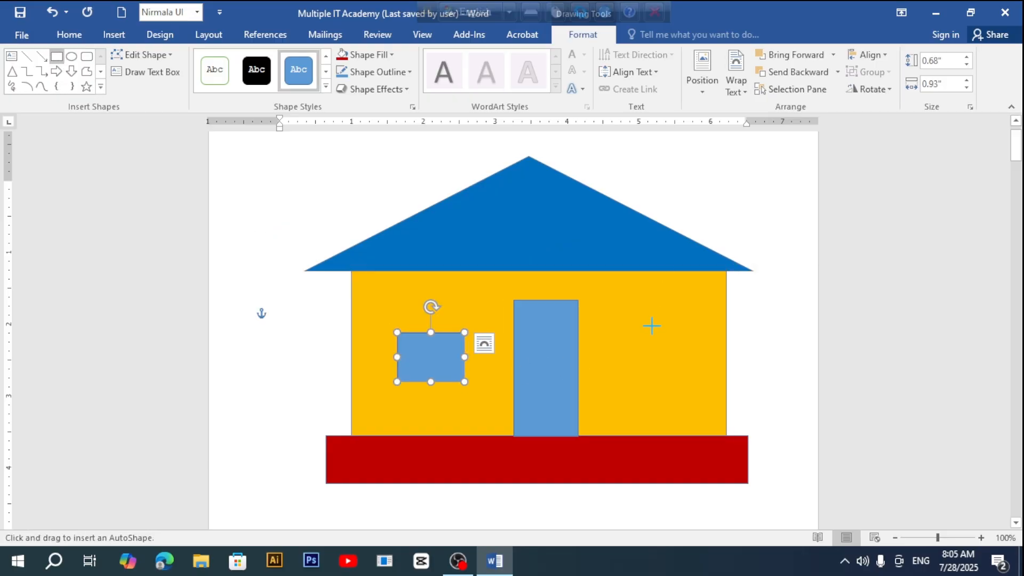
left_click_drag(624, 335, 705, 385)
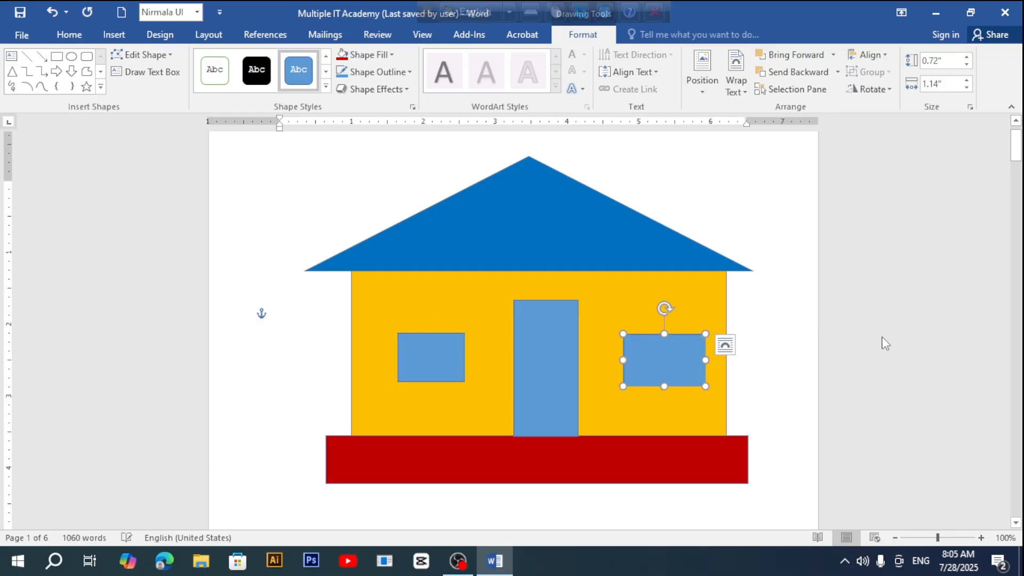
left_click(942, 309)
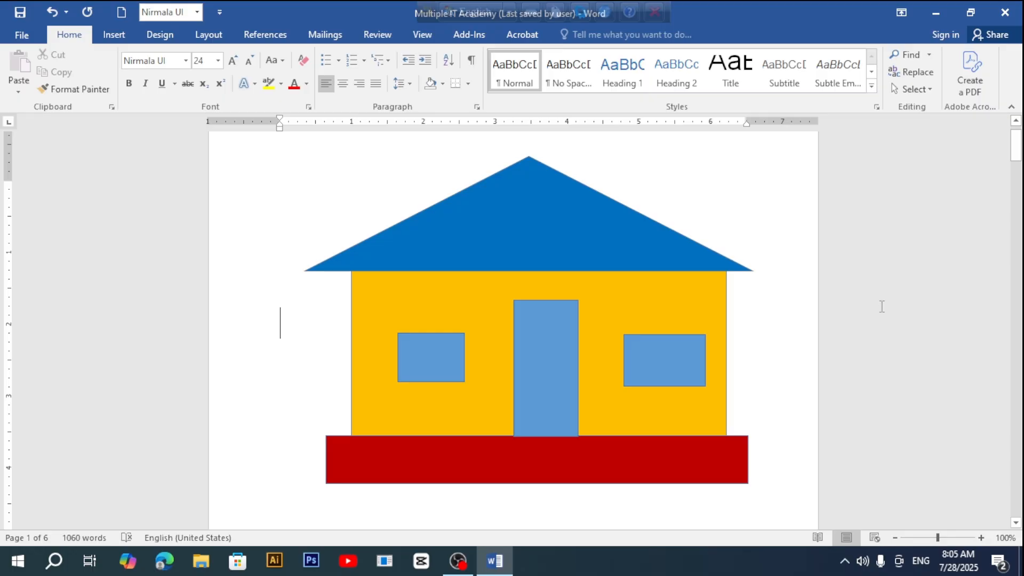
Step: Draw a blue Wave shape, about 2.07" by 3.2", below the house's dark red base
scroll(881, 307, "down", 5)
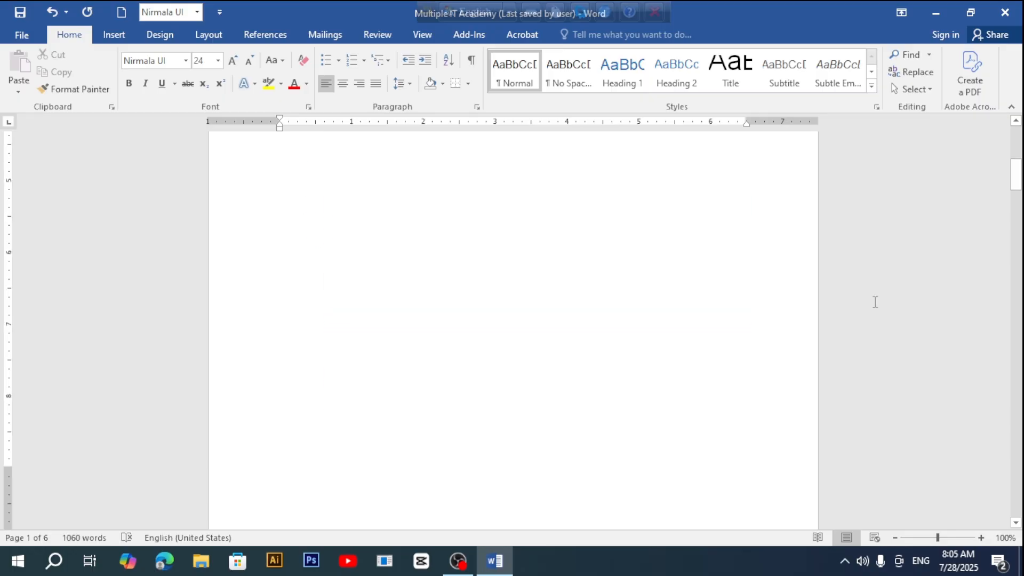
left_click(110, 34)
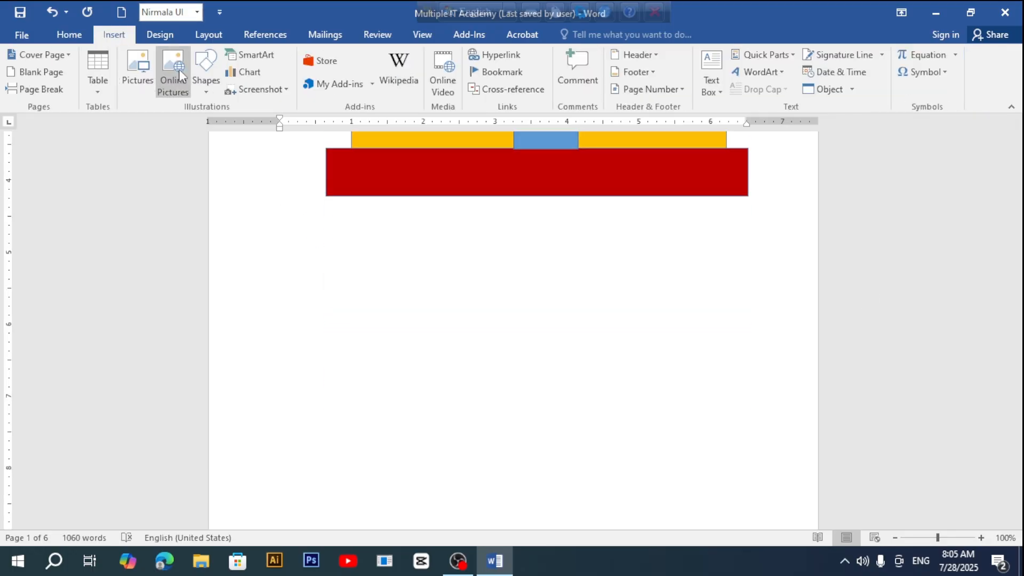
left_click(209, 91)
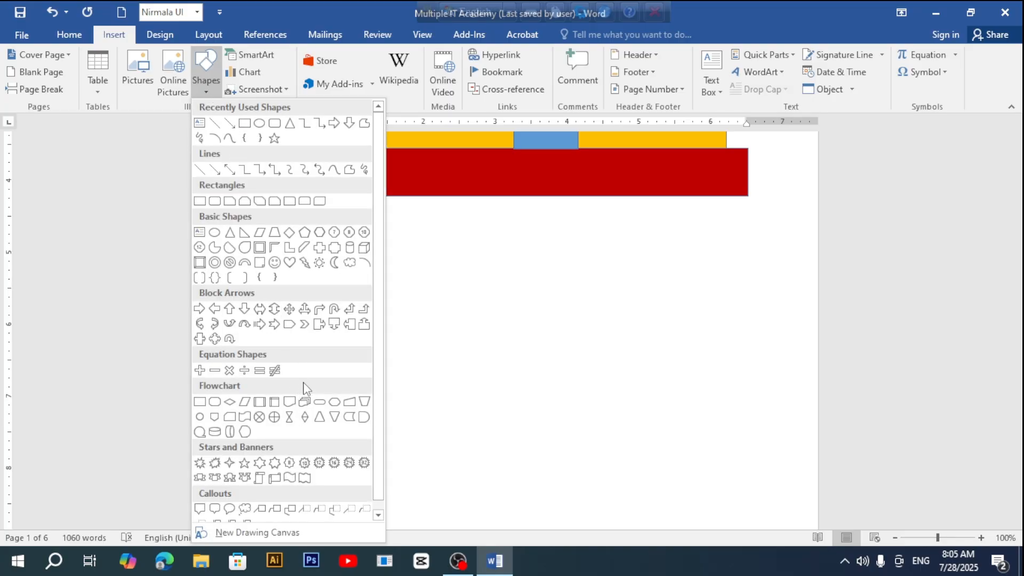
scroll(307, 388, "down", 1)
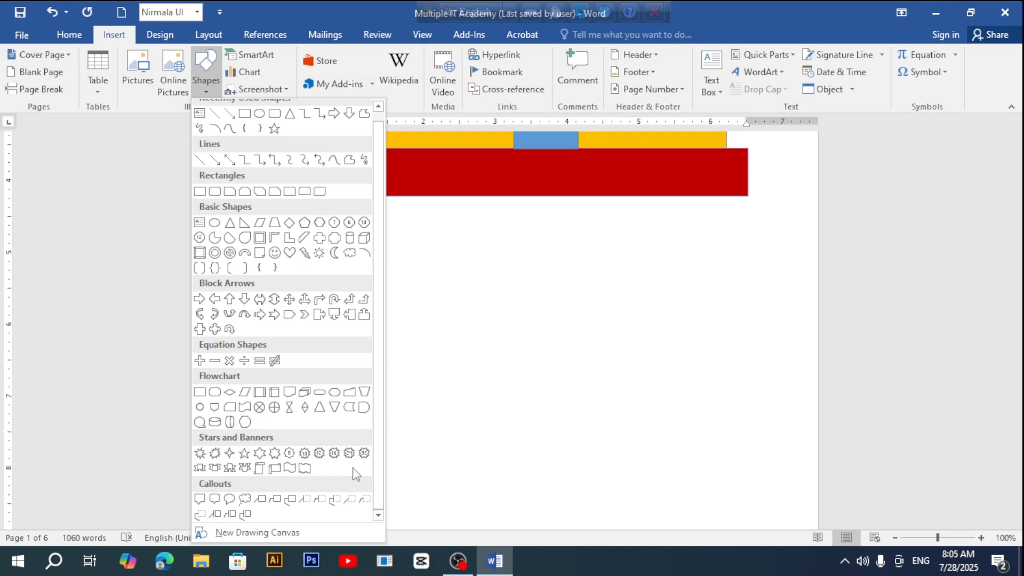
left_click(290, 469)
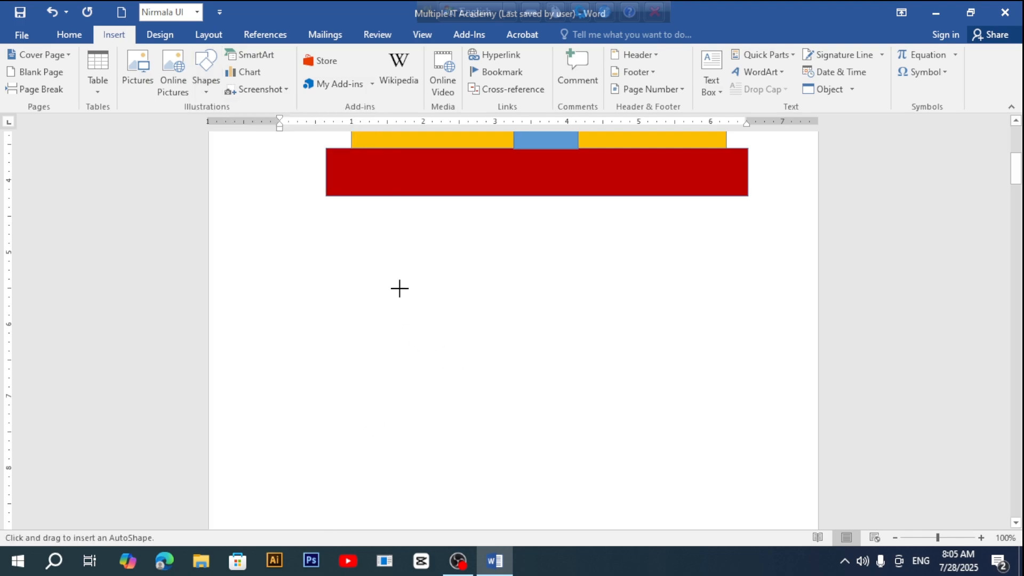
left_click_drag(351, 277, 581, 426)
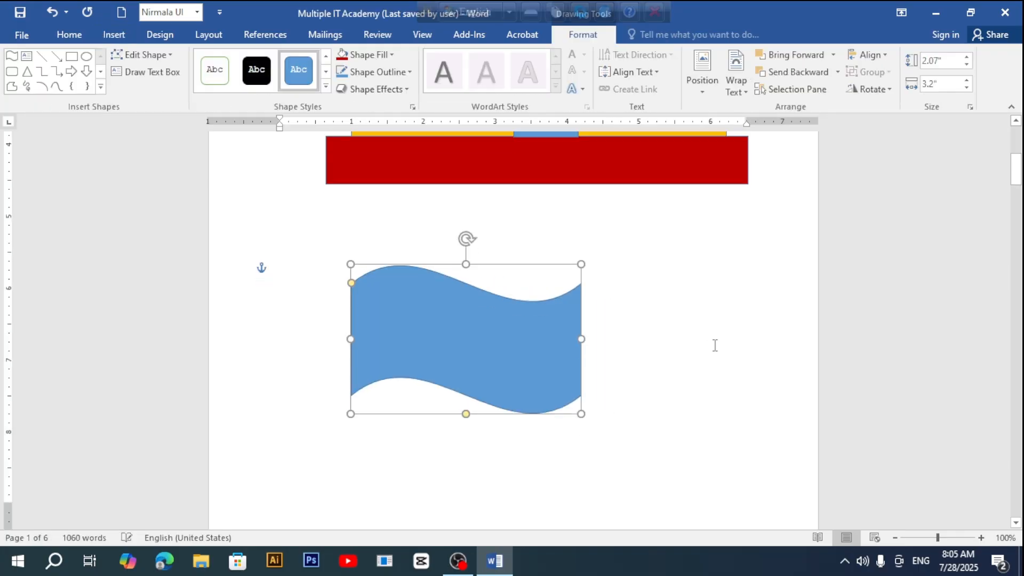
scroll(715, 347, "down", 3)
scroll(715, 347, "up", 2)
scroll(495, 296, "up", 1)
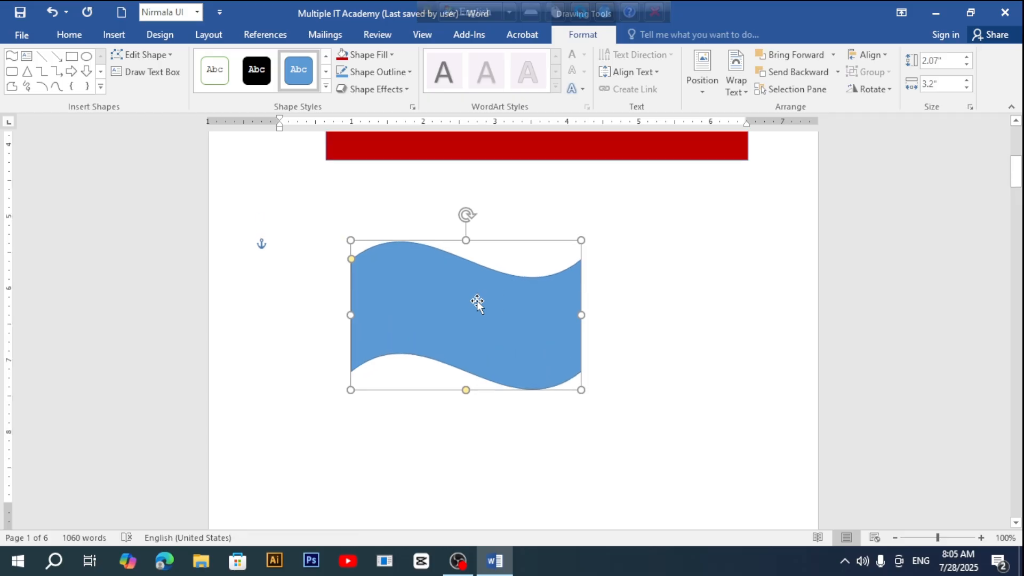
left_click_drag(477, 299, 480, 241)
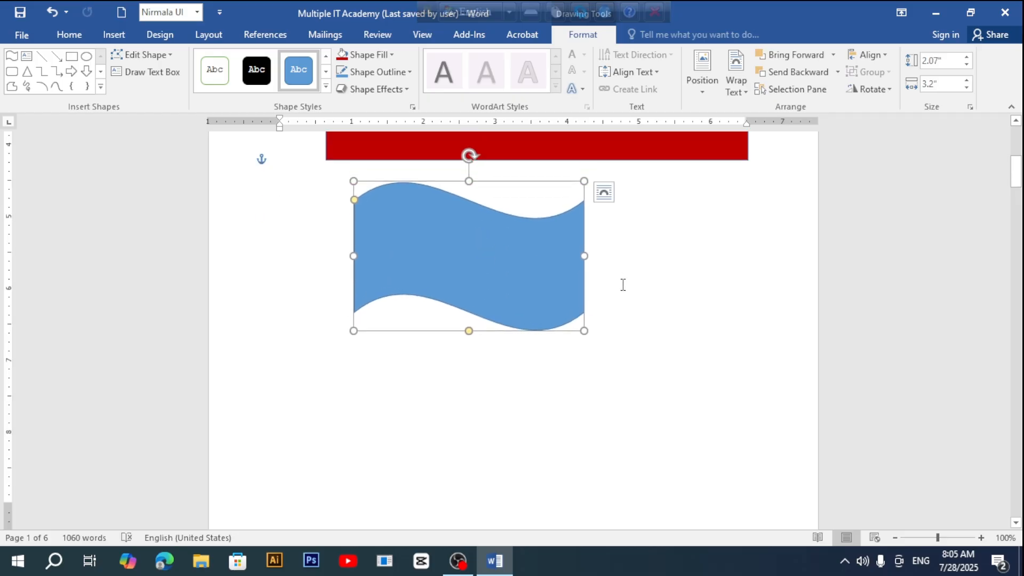
scroll(623, 285, "up", 1)
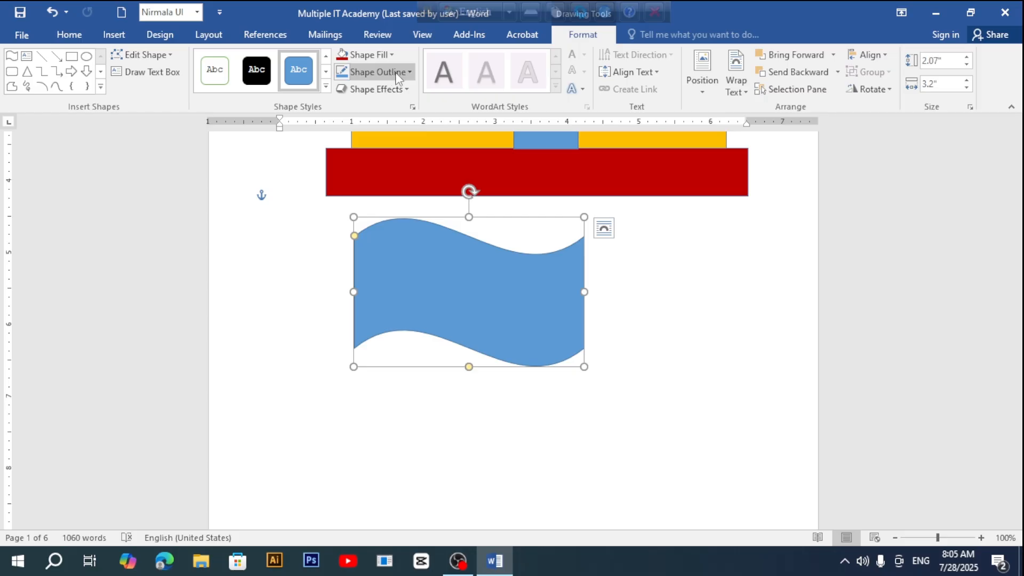
Step: Fill the wave flag with the standard Green colour
left_click(392, 54)
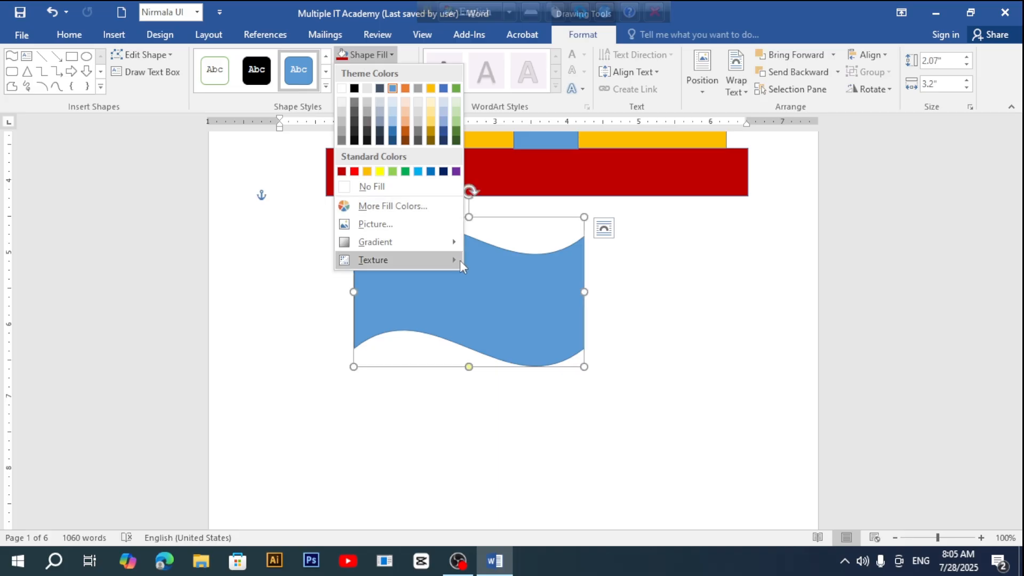
left_click(406, 171)
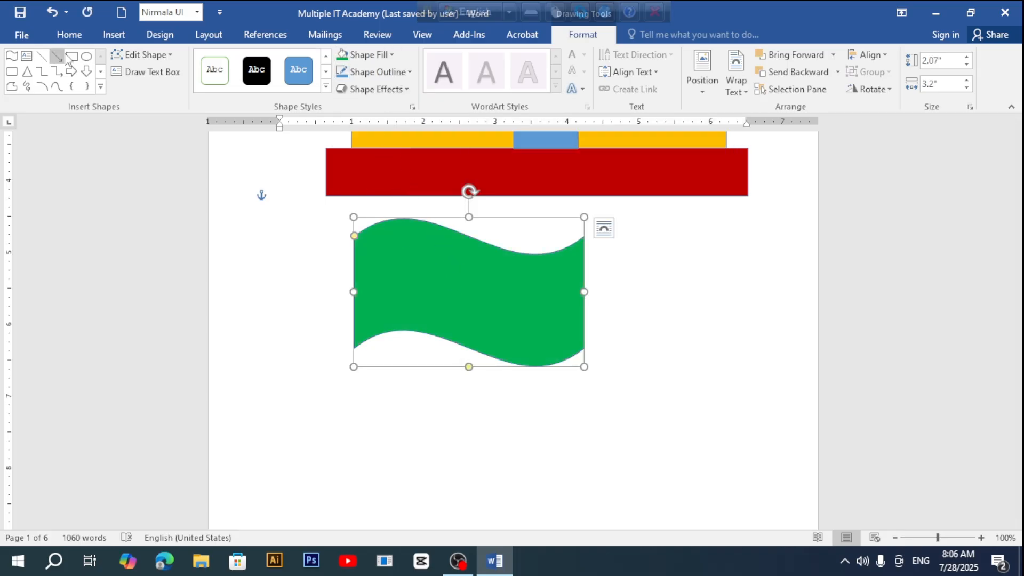
left_click(100, 88)
Step: Draw an oval in the middle of the green flag, tilt it slightly and fill it red
left_click(89, 74)
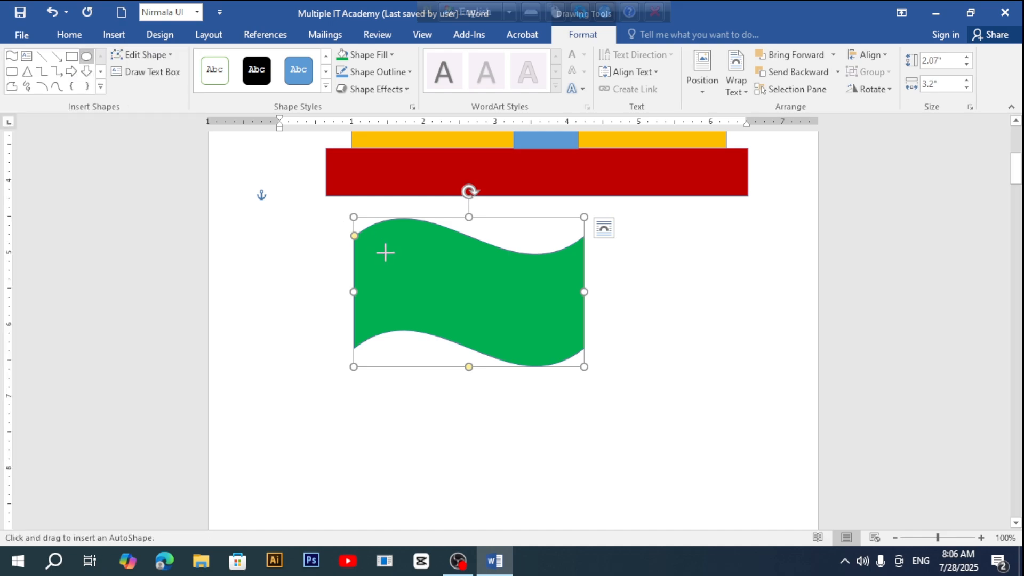
left_click_drag(431, 264, 517, 323)
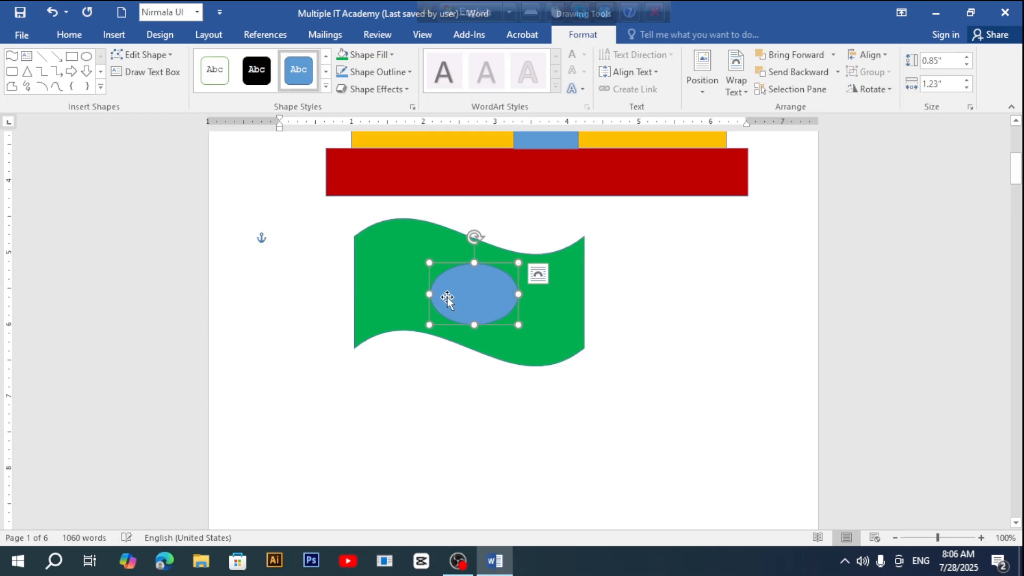
left_click_drag(446, 297, 438, 290)
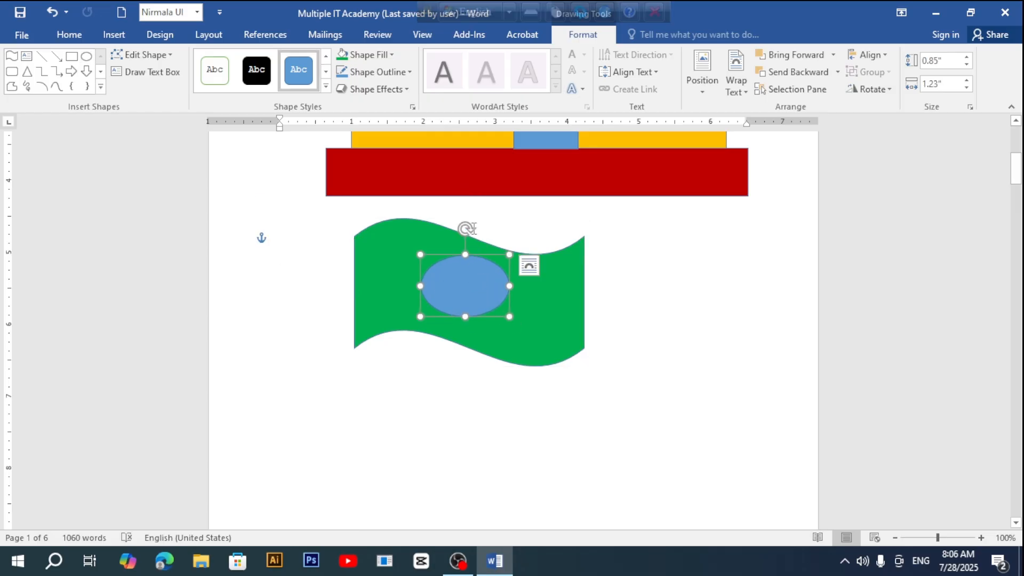
left_click_drag(467, 229, 478, 250)
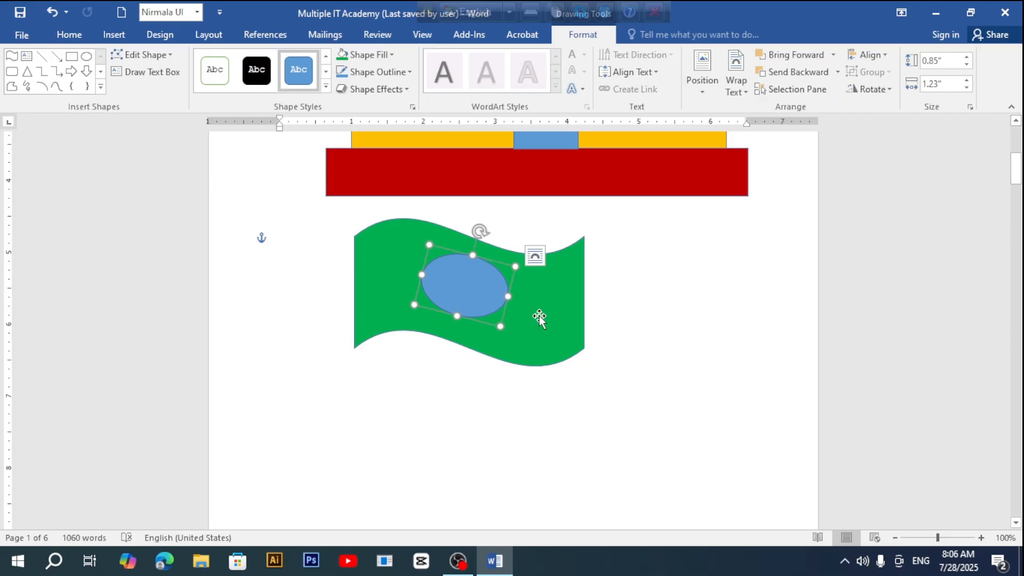
left_click(391, 55)
left_click(354, 171)
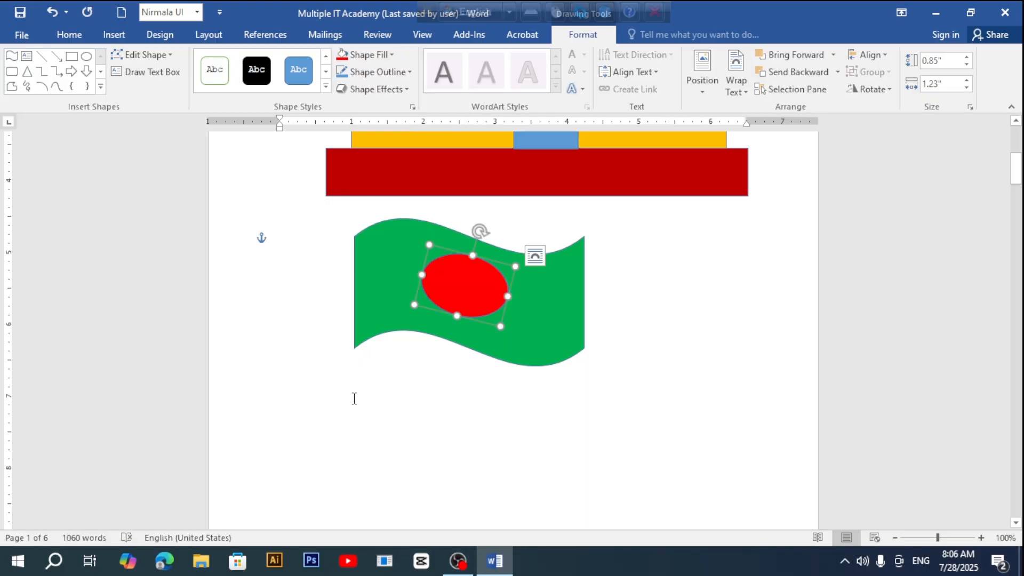
Step: Draw a tall Down Arrow, about 4.3" by 0.72", left of the flag
left_click(100, 71)
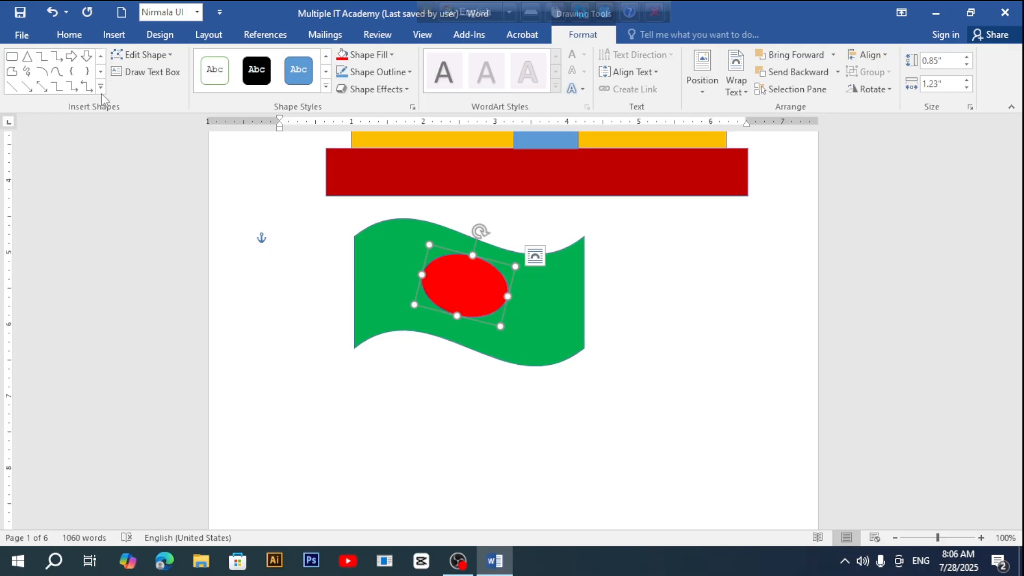
left_click(101, 85)
left_click(177, 73)
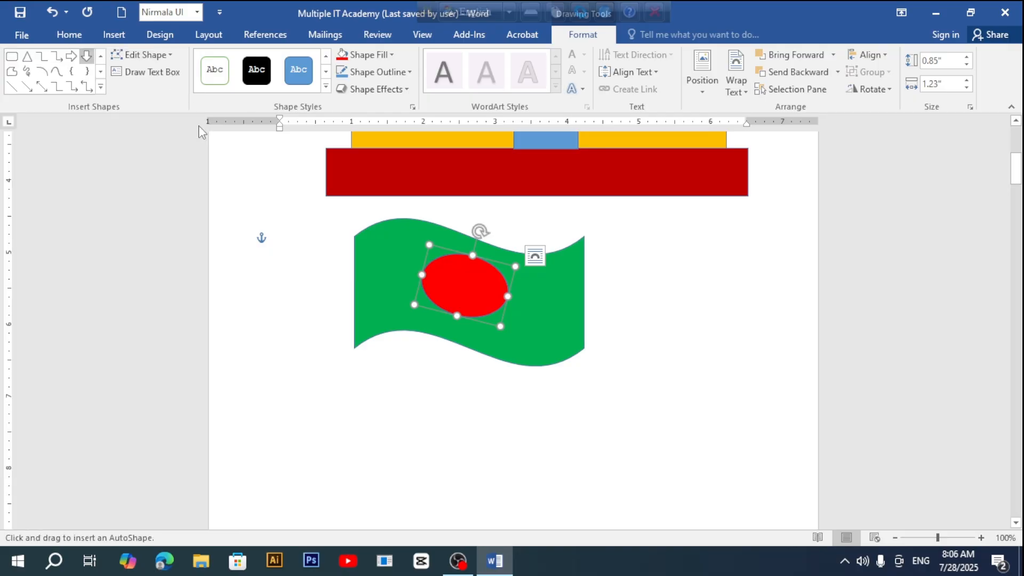
left_click_drag(305, 238, 357, 439)
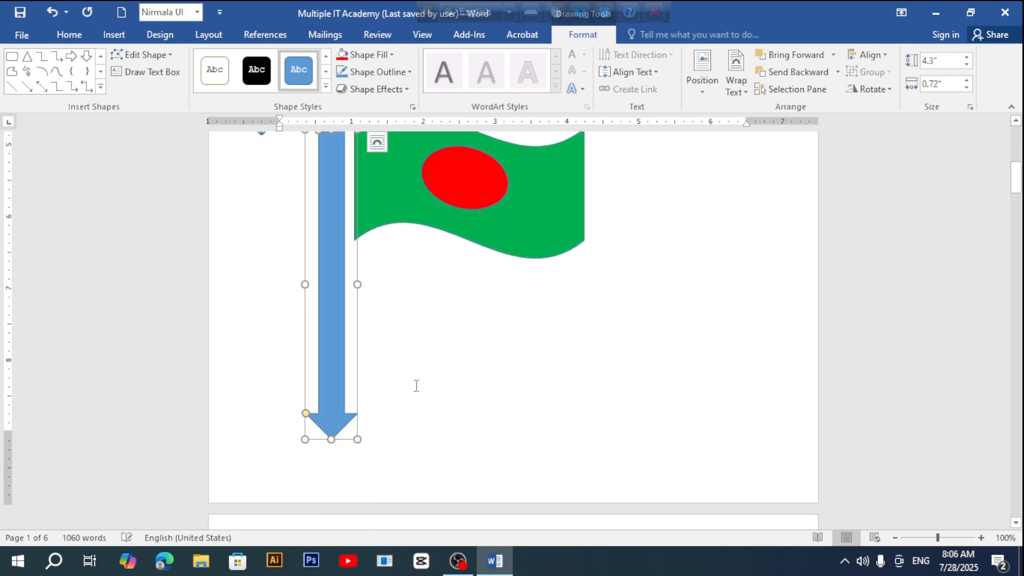
Step: Rotate the arrow to point upward and narrow it to a 0.26" pole along the flag's left edge
scroll(416, 385, "up", 2)
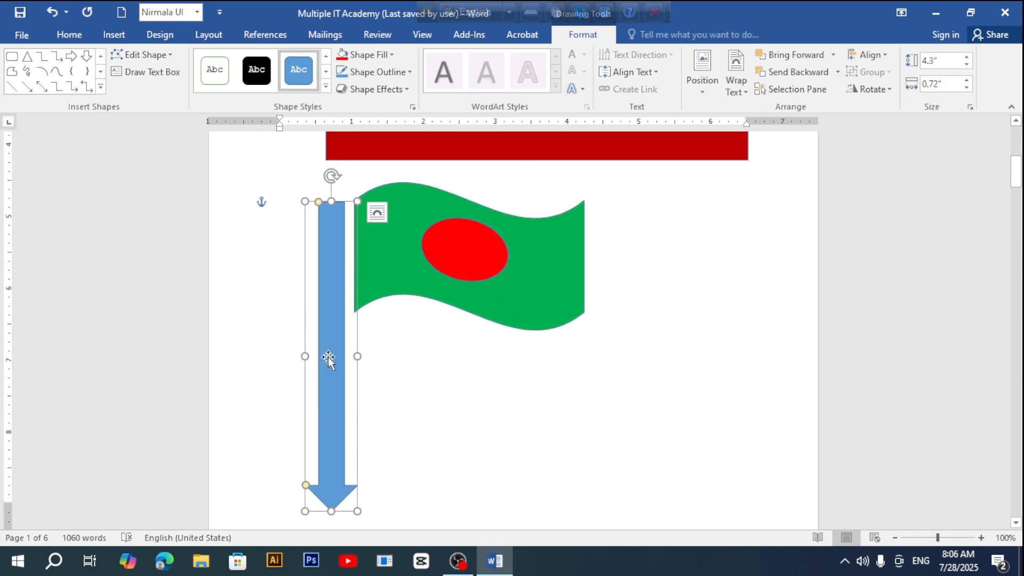
left_click(331, 175)
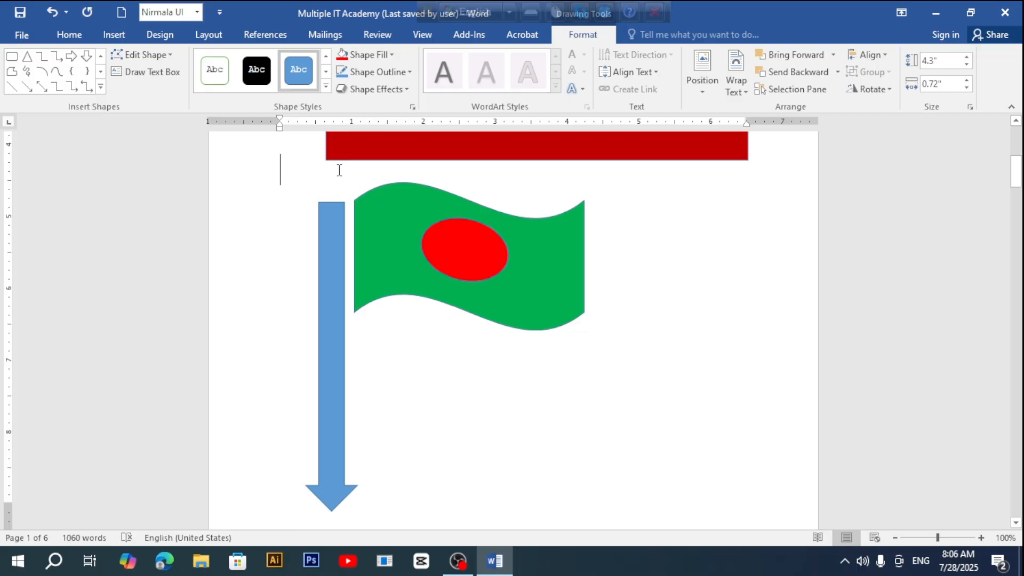
left_click(339, 210)
left_click_drag(331, 176, 335, 494)
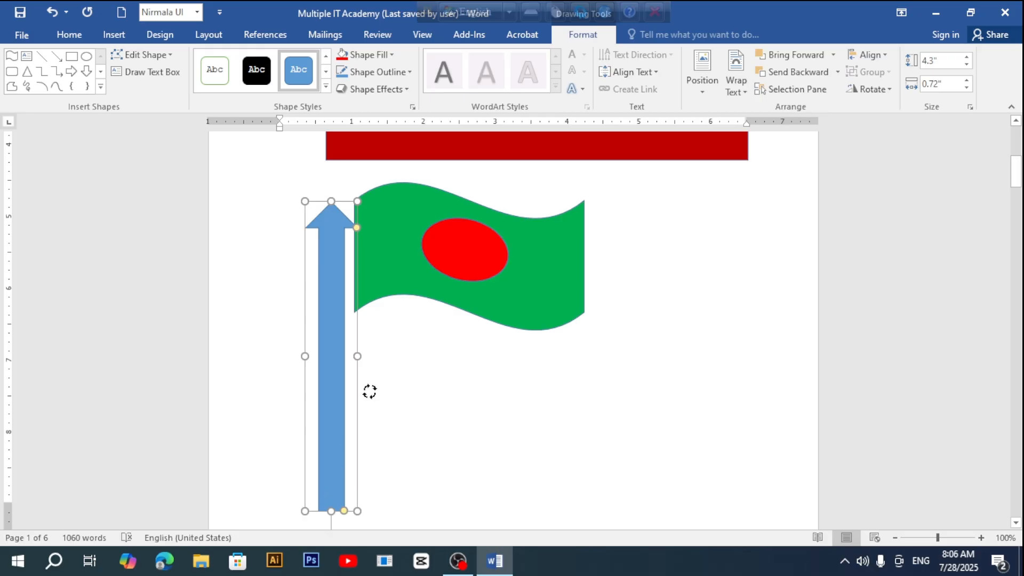
left_click_drag(357, 356, 357, 320)
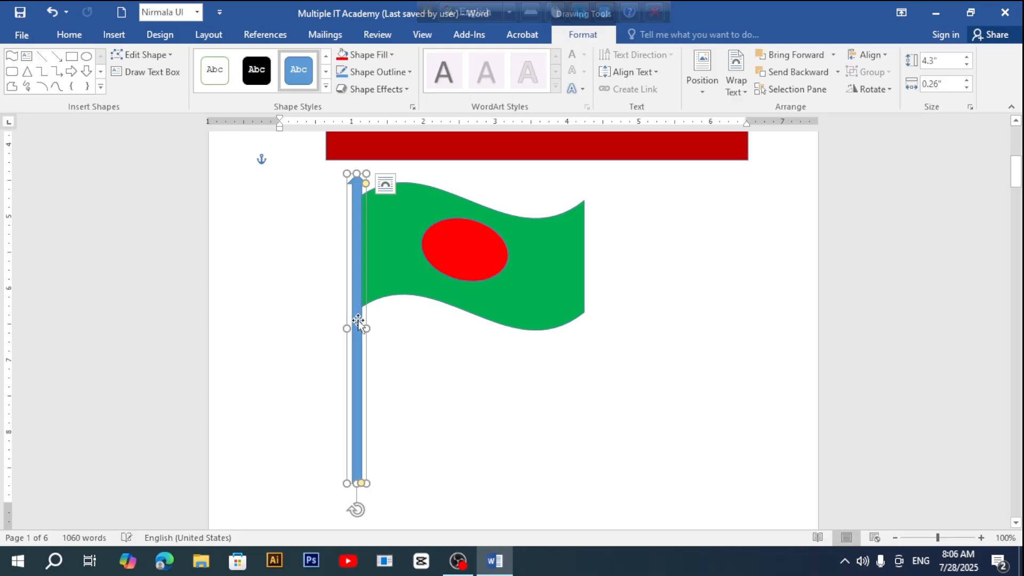
left_click(454, 389)
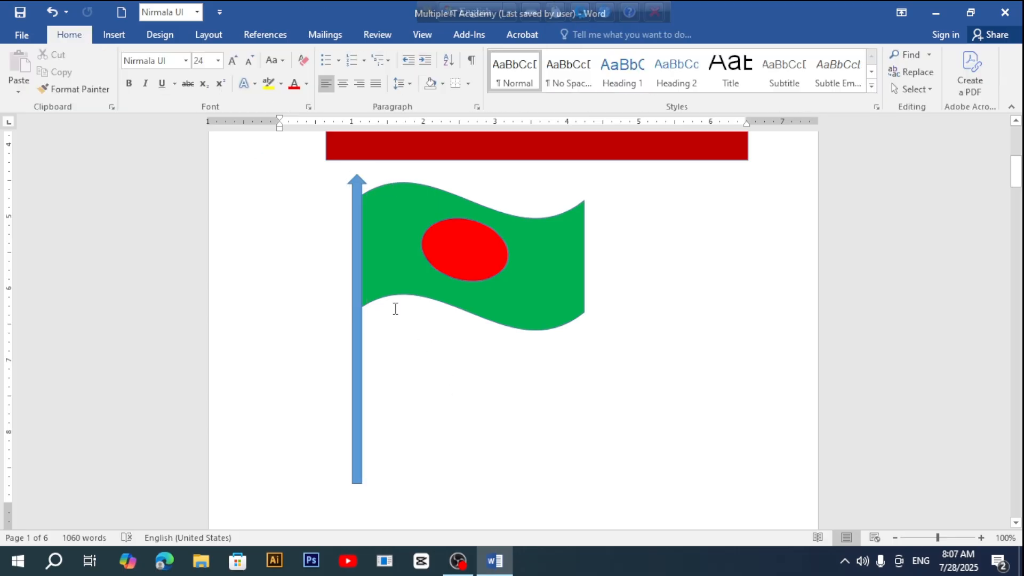
left_click(116, 36)
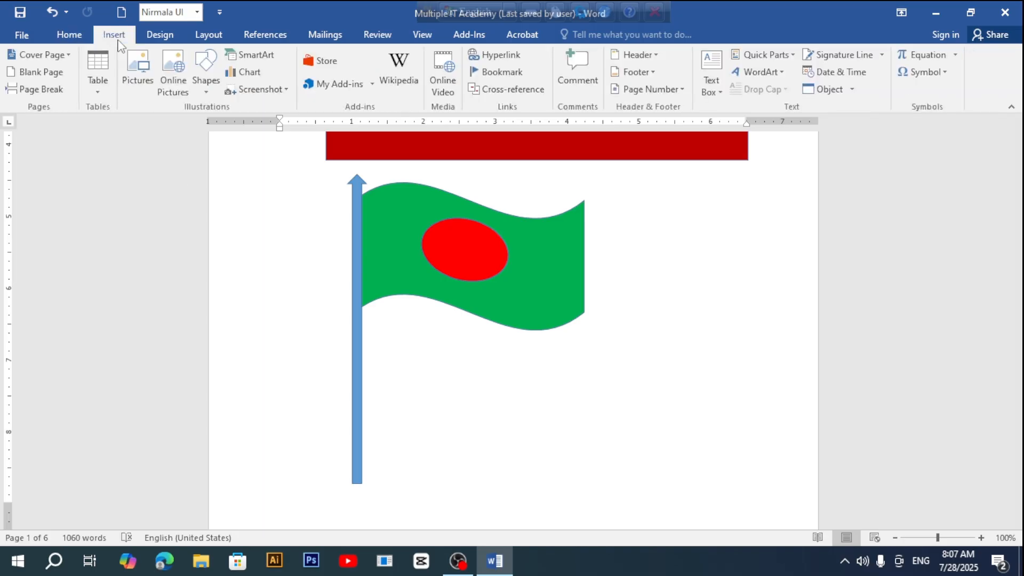
Step: Draw a blue Can cylinder as a stand at the foot of the flagpole
left_click(206, 68)
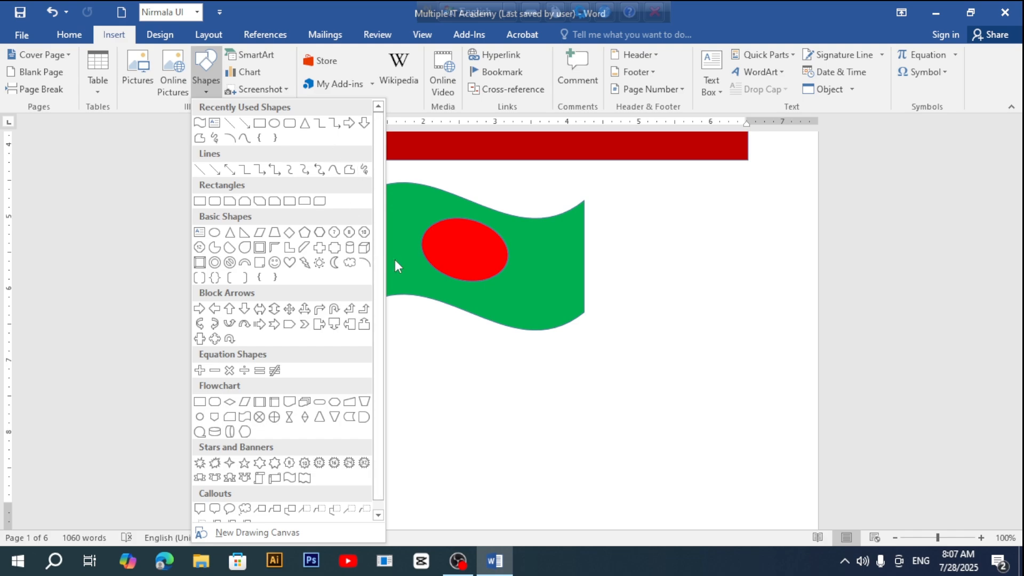
left_click(350, 247)
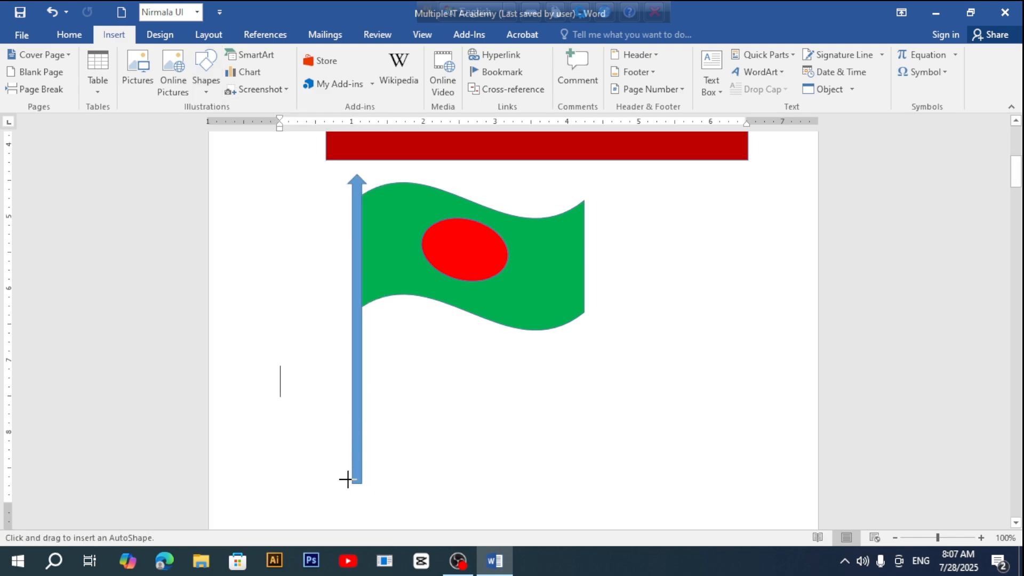
mouse_move(308, 466)
left_mouse_down()
mouse_move(421, 516)
mouse_move(361, 503)
left_mouse_up()
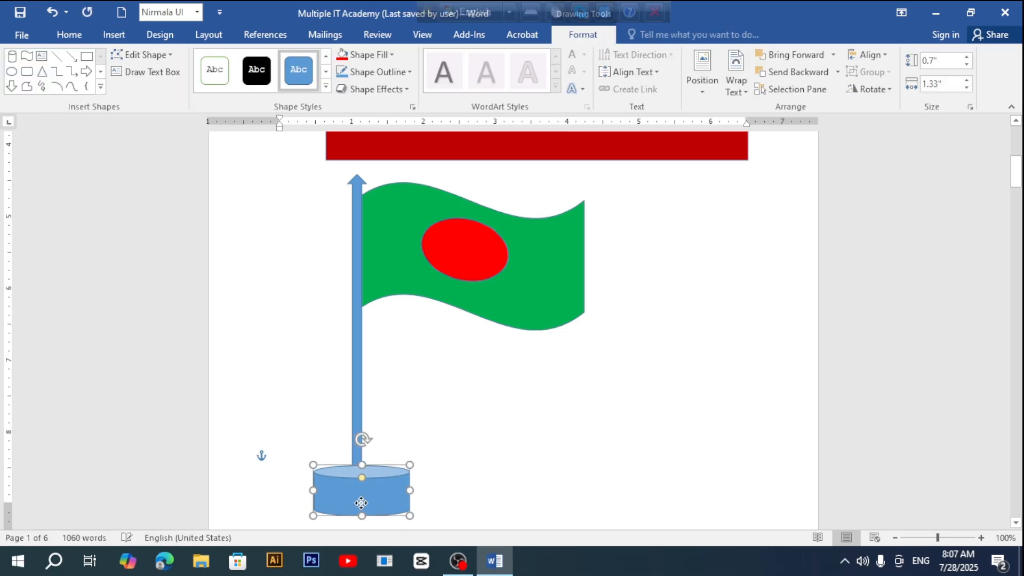
left_click(594, 401)
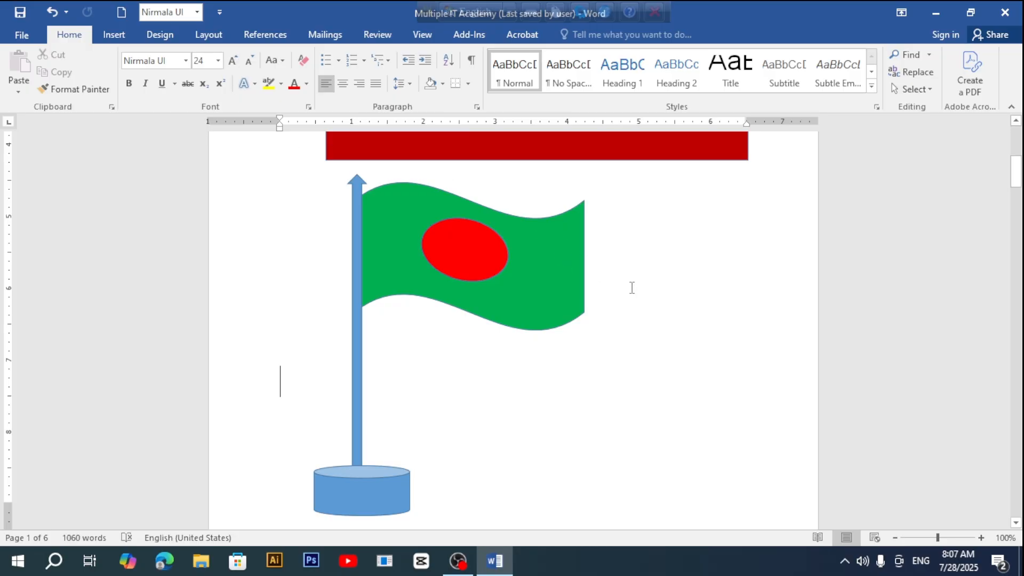
scroll(666, 300, "up", 2)
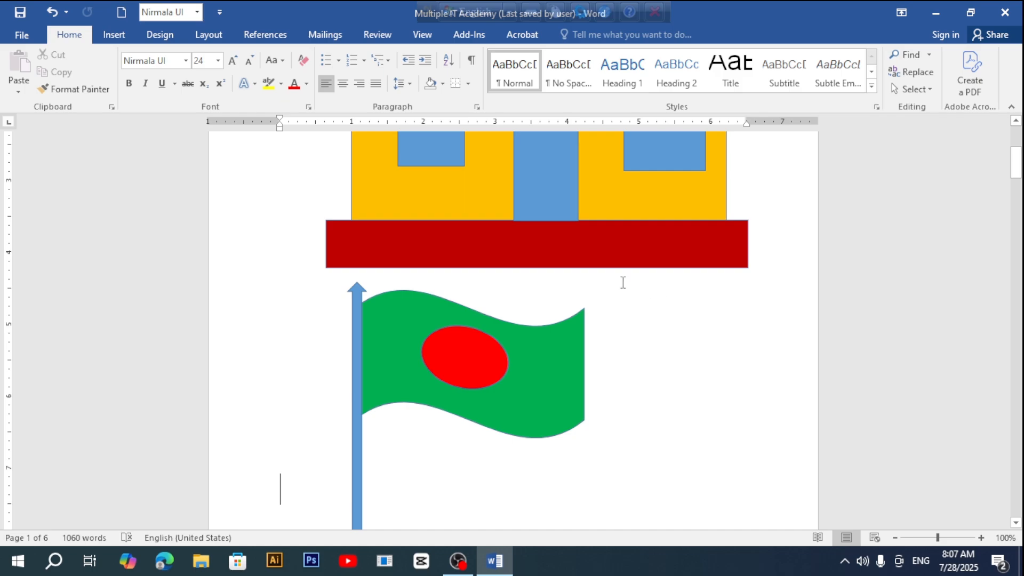
scroll(728, 396, "down", 3)
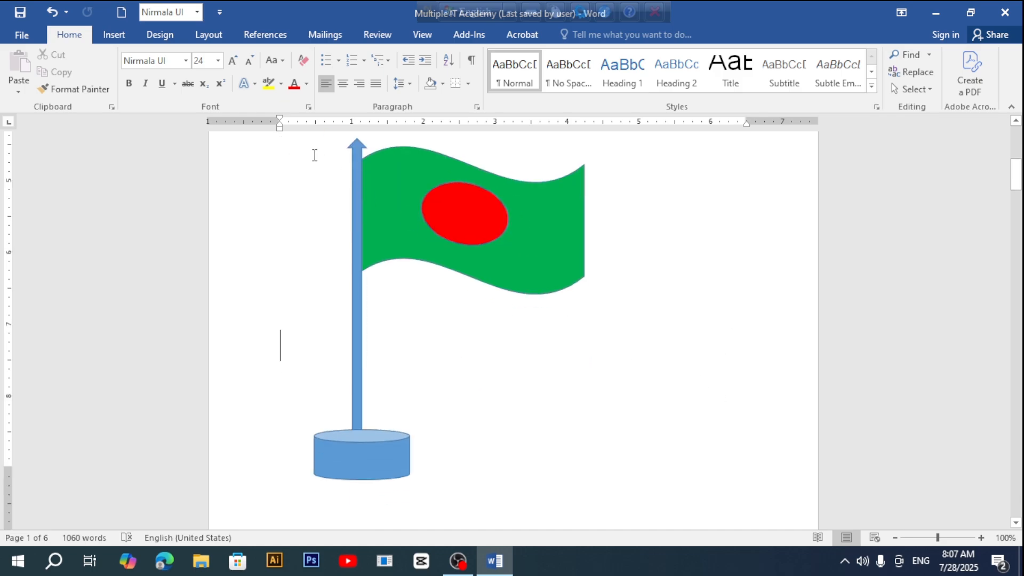
Step: Draw a large Moon shape to the right of the flagpole
left_click(113, 35)
left_click(206, 75)
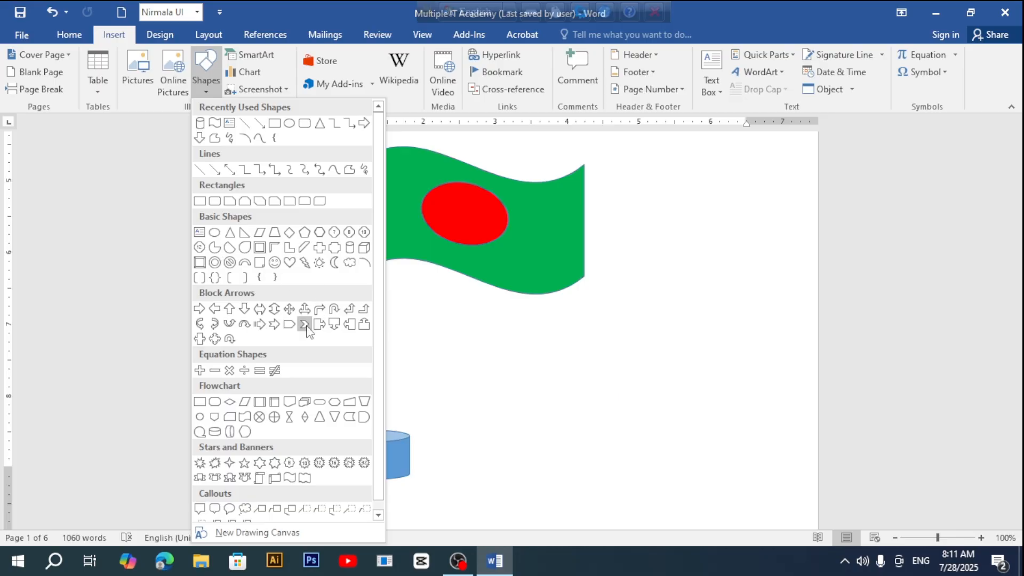
scroll(292, 288, "down", 1)
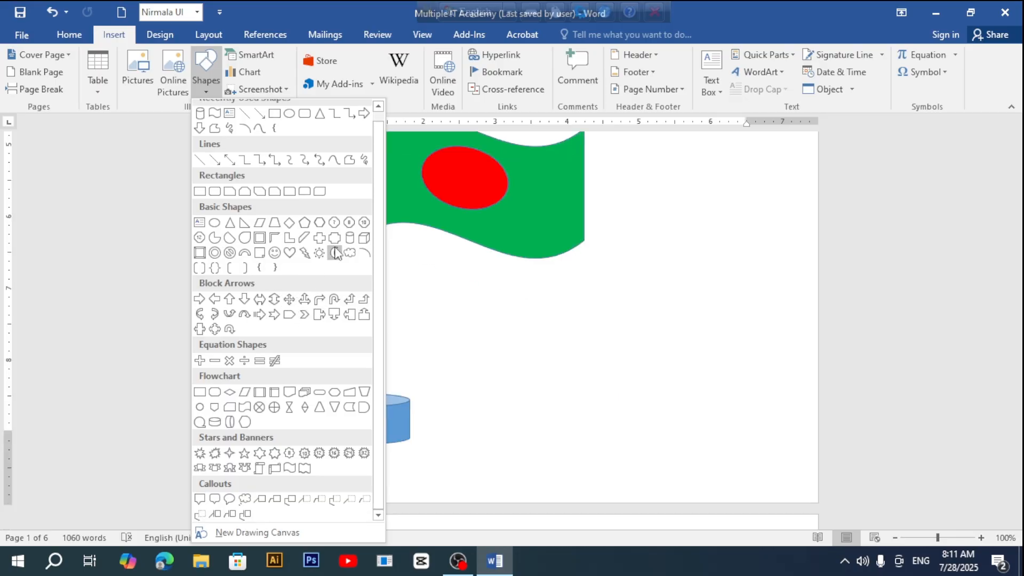
left_click(335, 253)
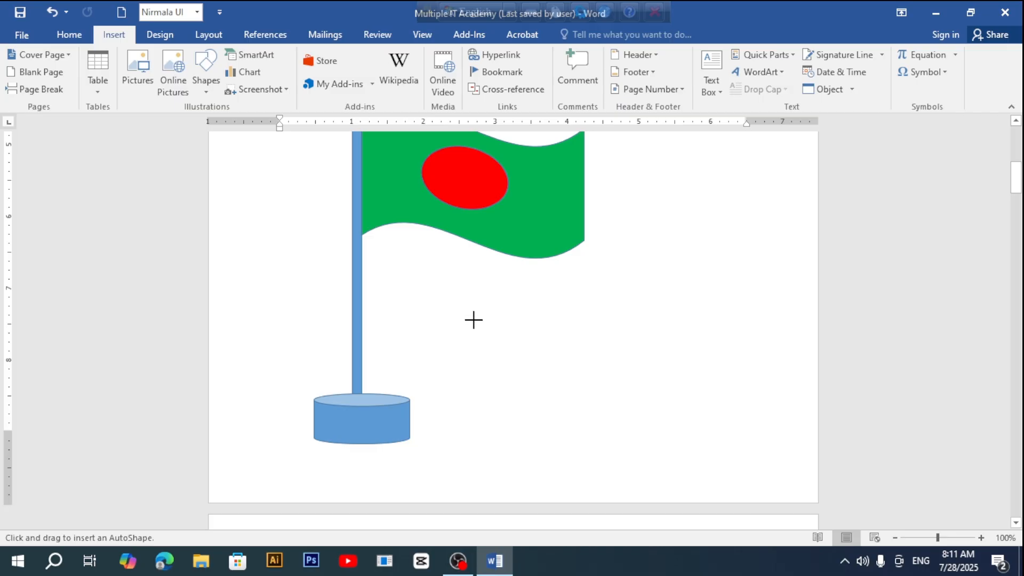
left_click_drag(478, 305, 762, 498)
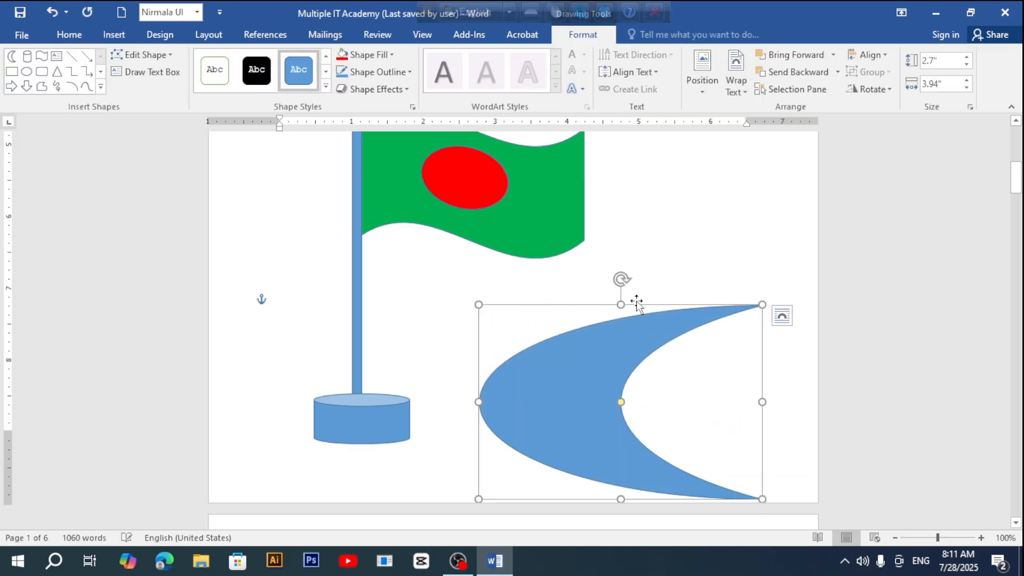
Step: Tilt and shrink the moon to about 4.07" by 1.87" beside the pole base
left_click_drag(619, 278, 429, 281)
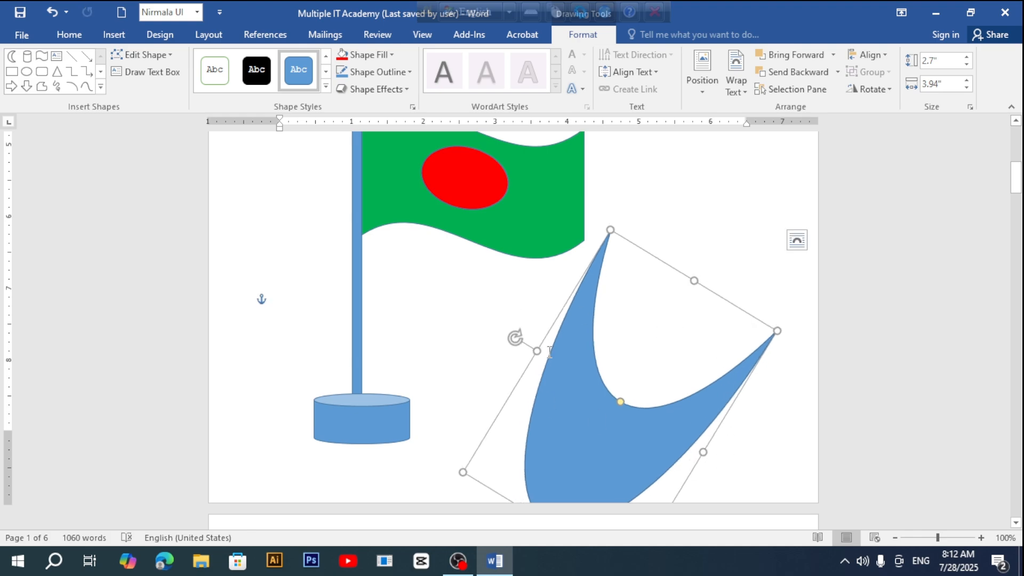
left_click_drag(611, 229, 440, 237)
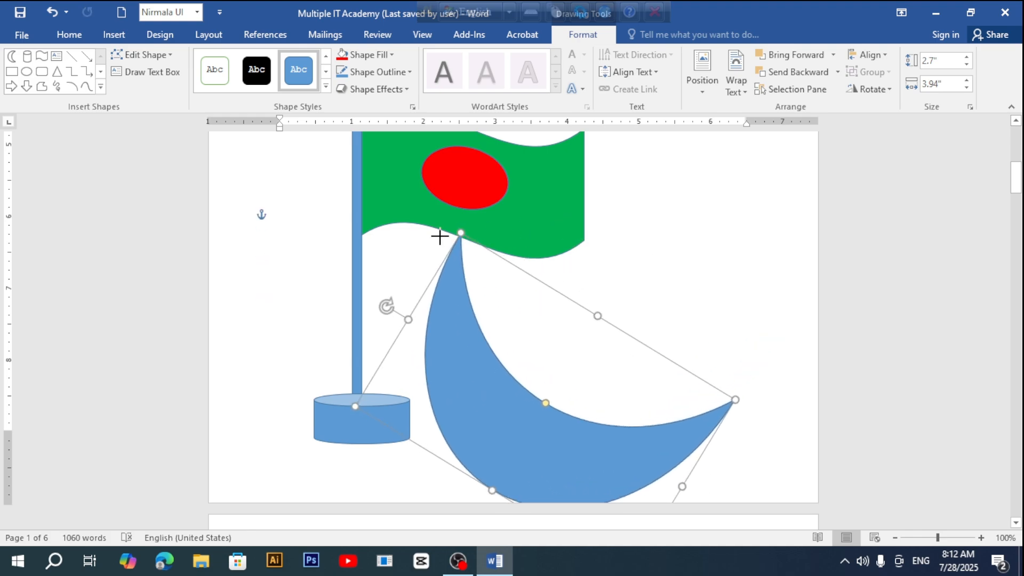
left_click_drag(575, 437, 630, 430)
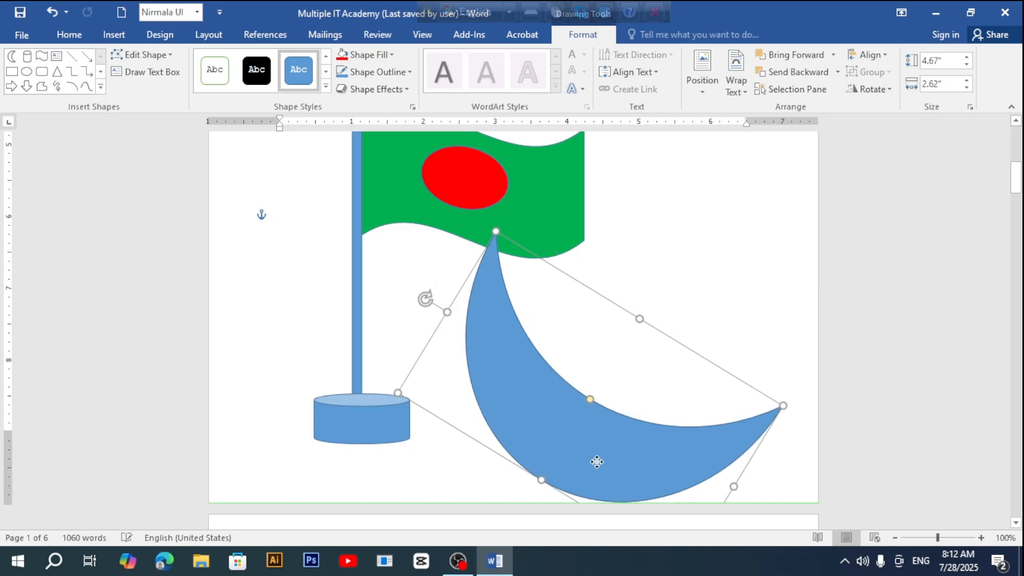
left_click_drag(782, 405, 754, 407)
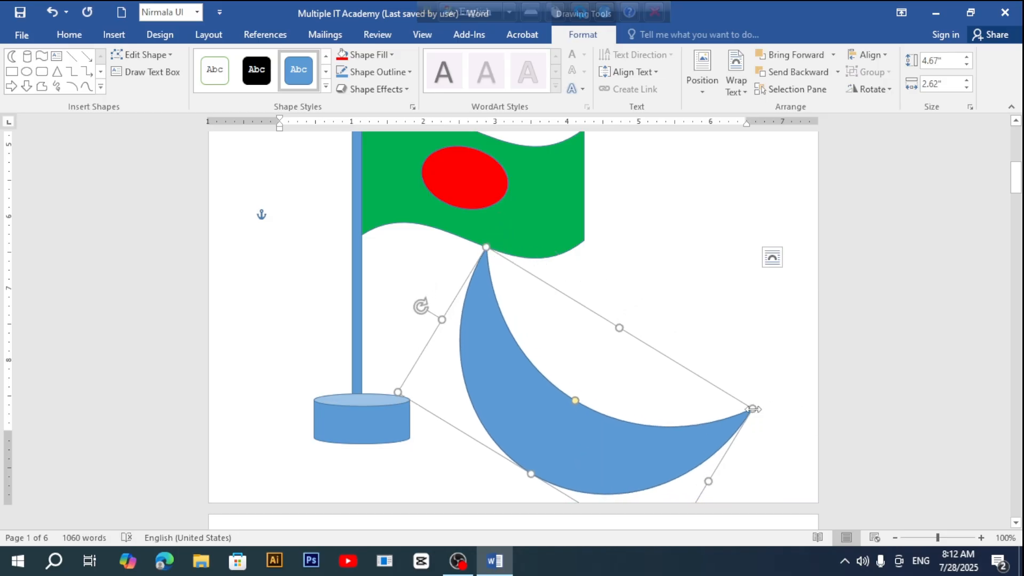
left_click_drag(484, 248, 483, 287)
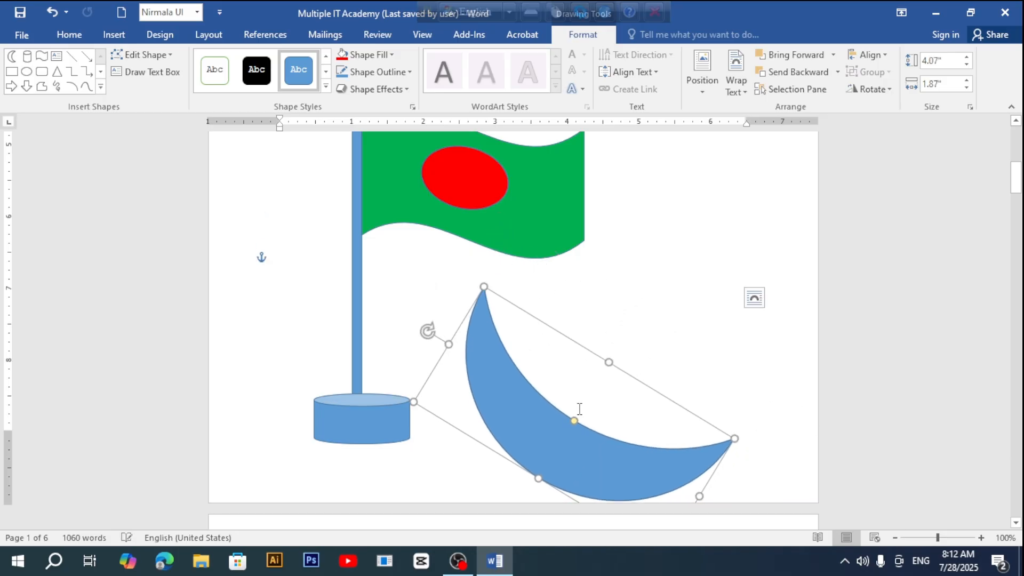
left_click_drag(583, 425, 600, 415)
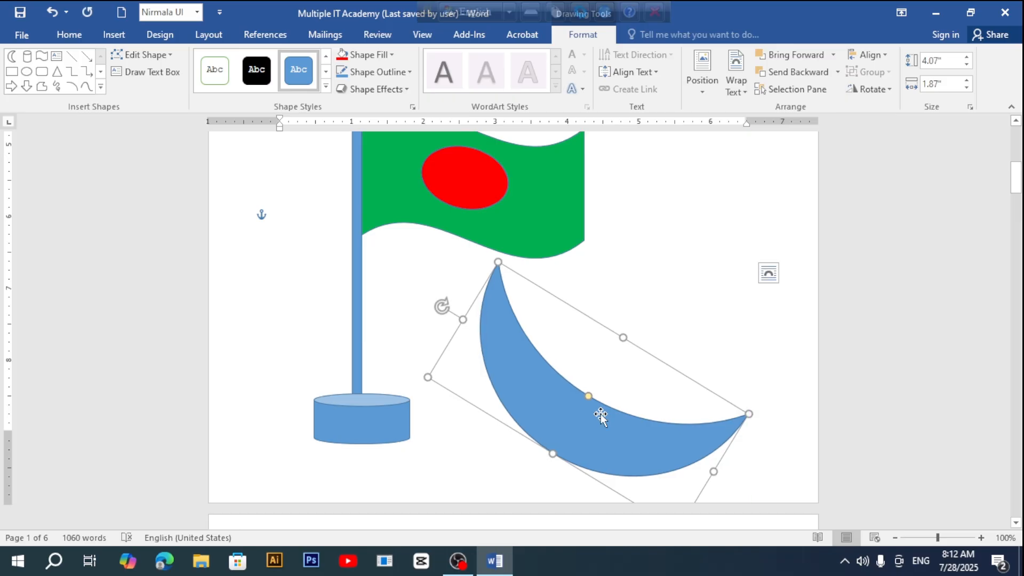
left_click(100, 86)
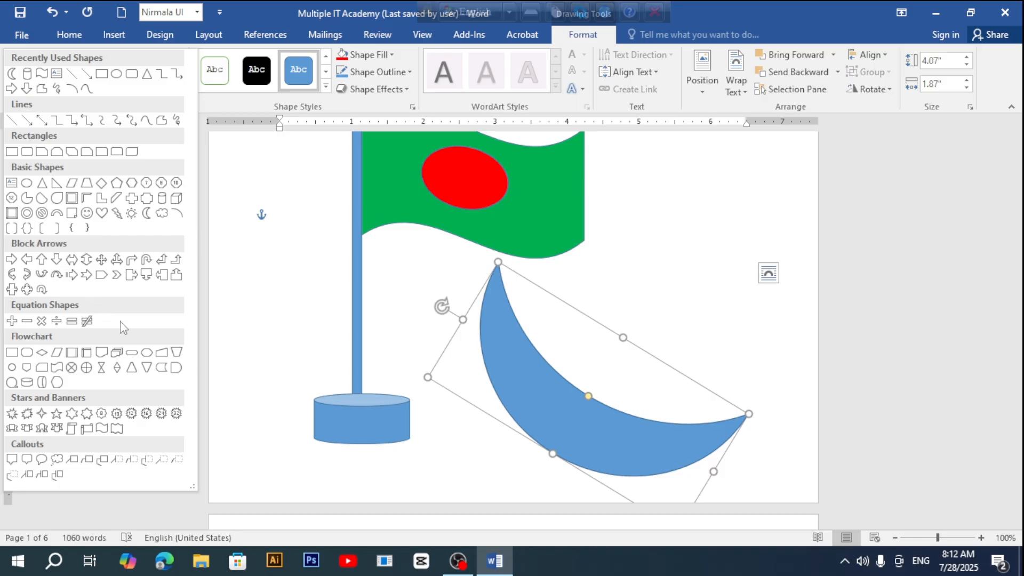
Step: Draw a 5-Point Star, 1.75" by 2.15", inside the moon's hollow
left_click(56, 414)
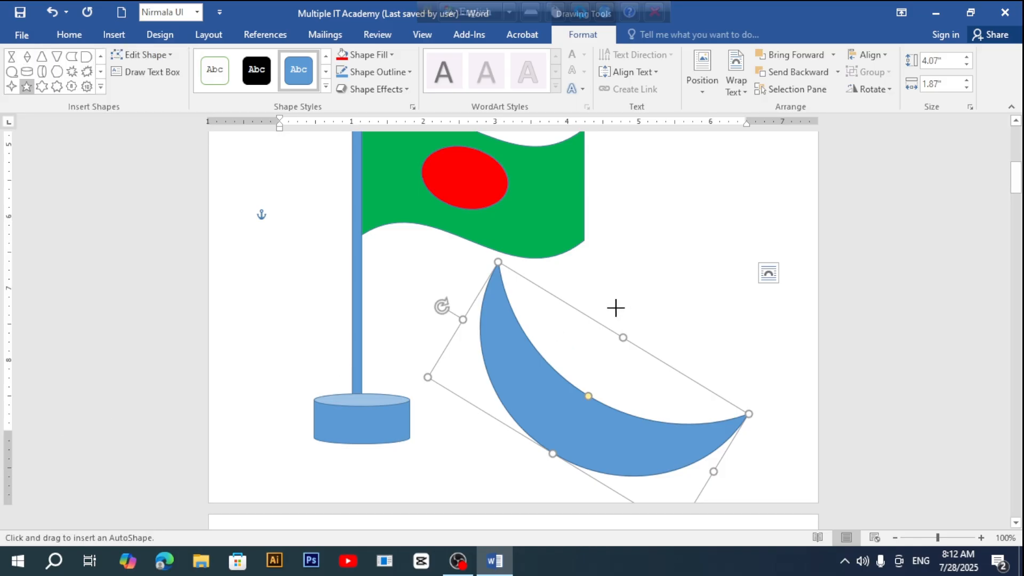
left_click_drag(592, 290, 747, 418)
left_click_drag(673, 374, 638, 339)
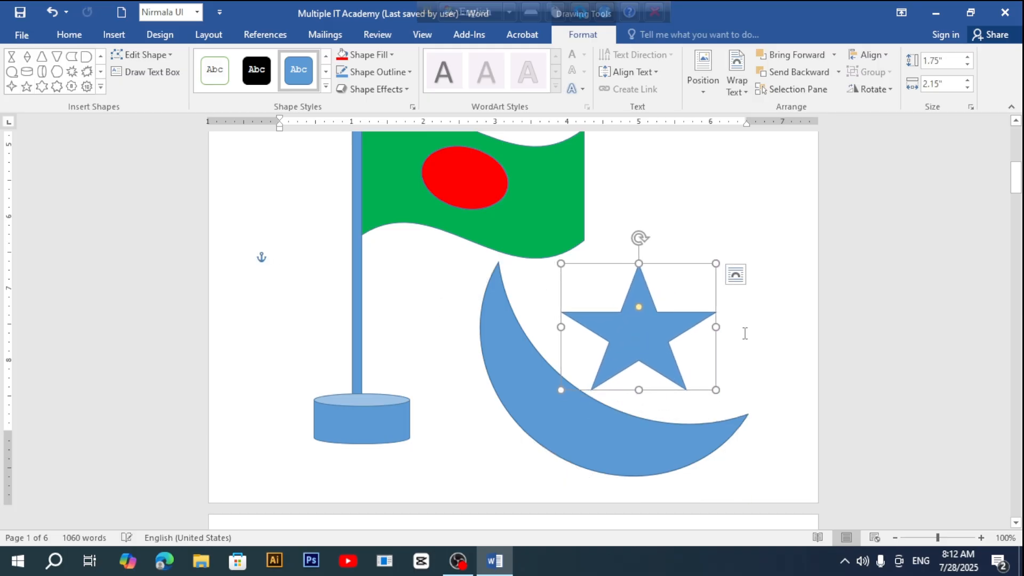
left_click(568, 421)
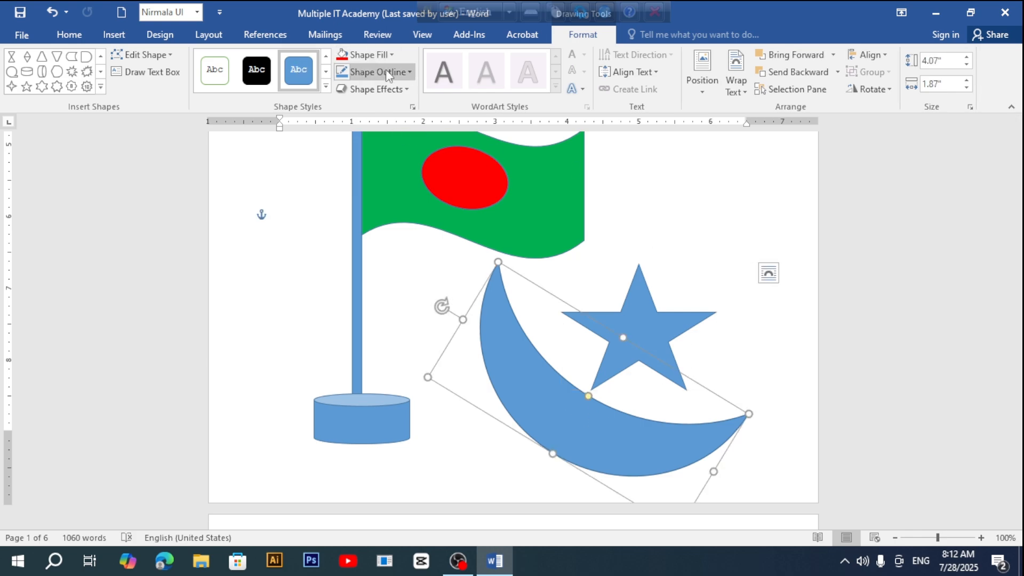
Step: Fill the crescent moon with the old television photo from the Desktop pic folder
left_click(391, 55)
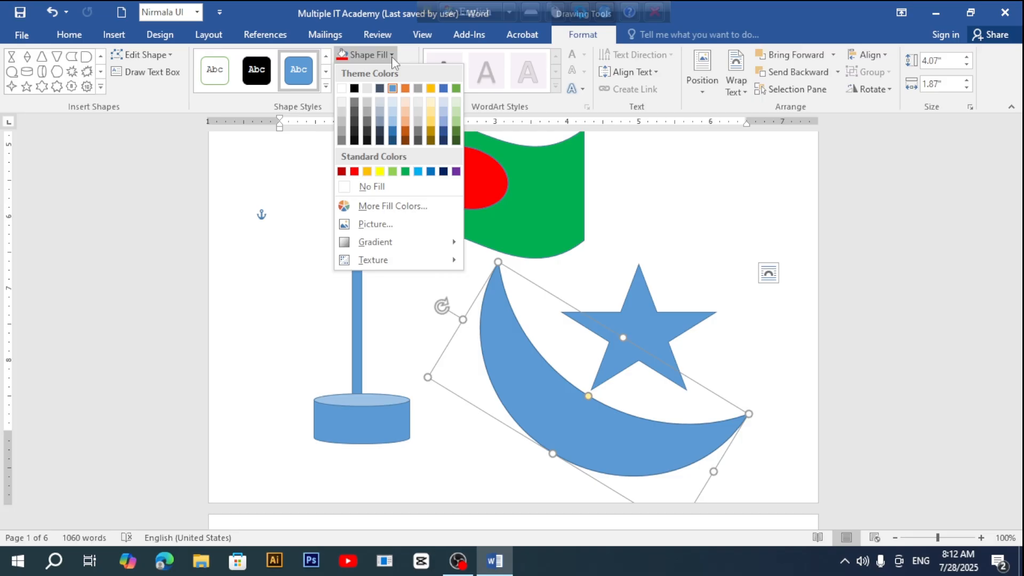
left_click(382, 226)
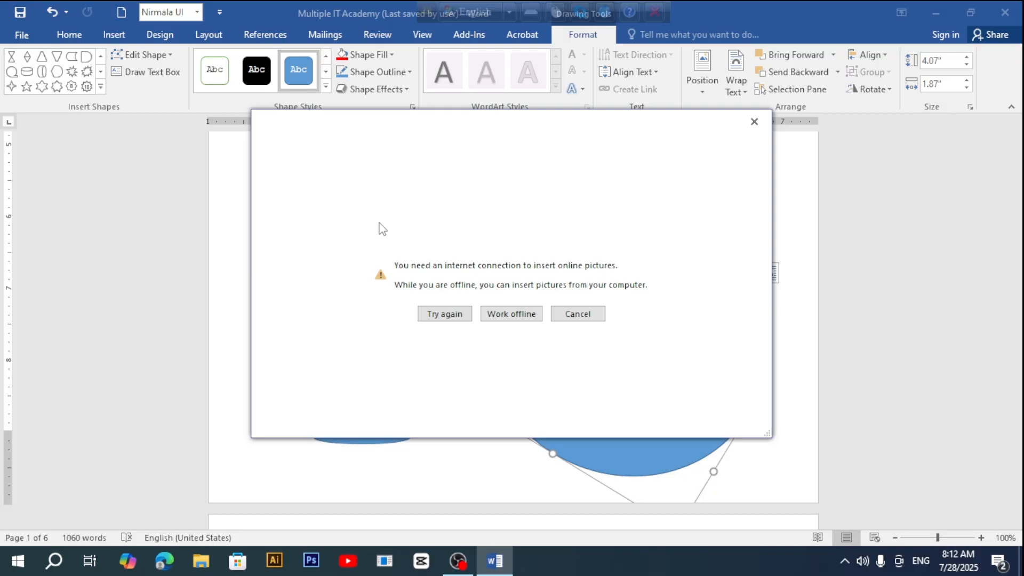
left_click(521, 317)
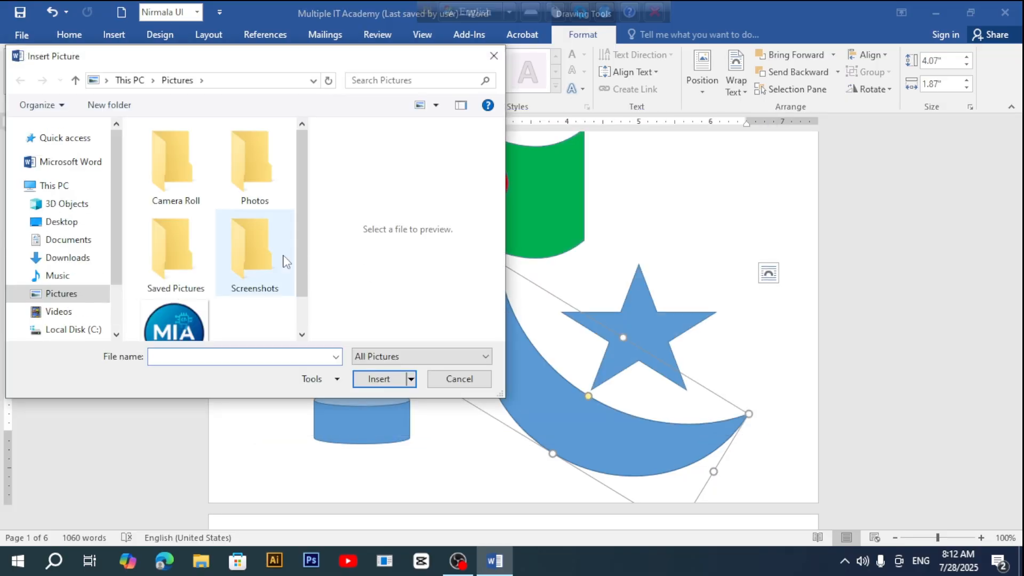
left_click(61, 222)
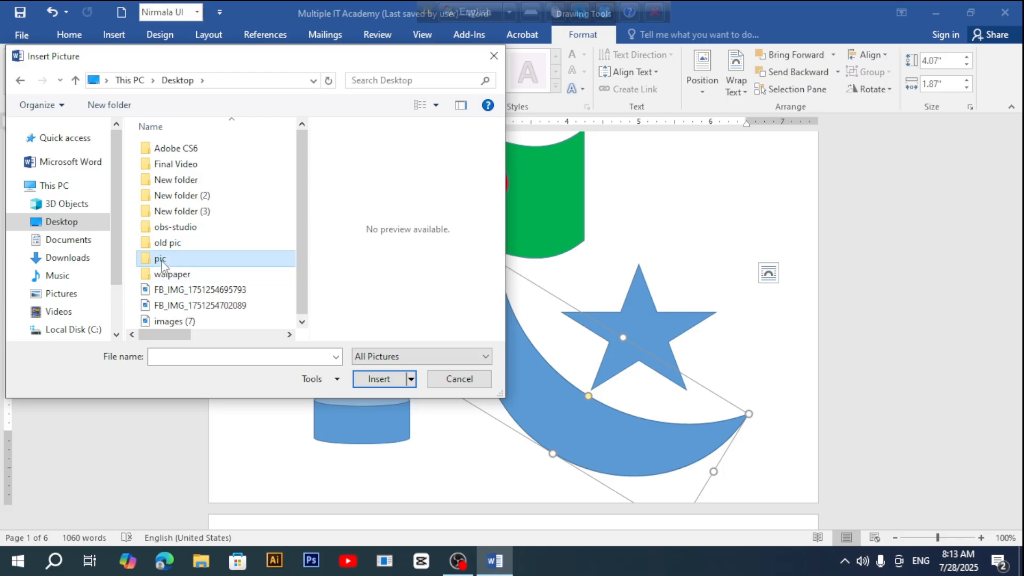
double_click(159, 258)
scroll(273, 265, "down", 5)
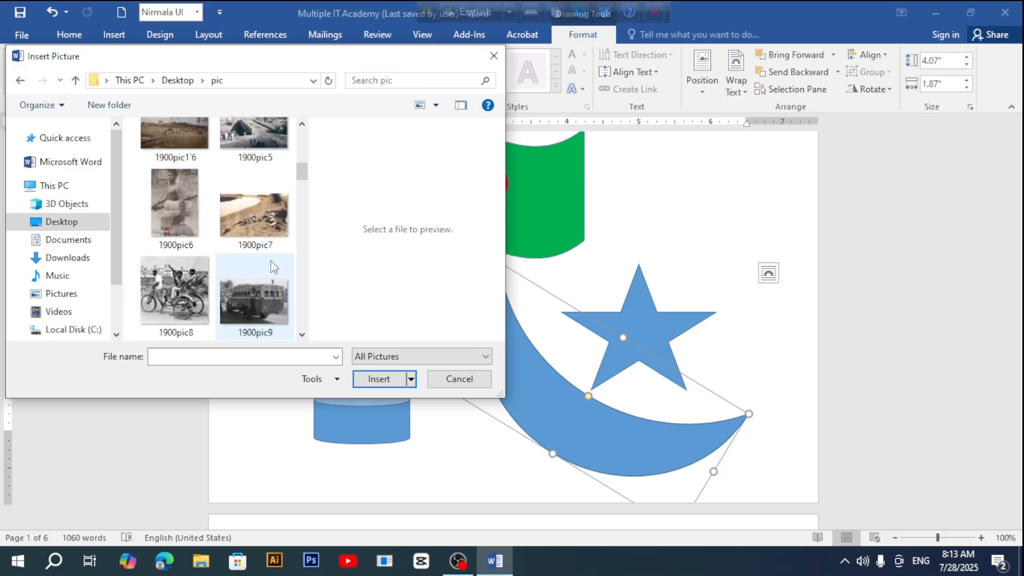
scroll(273, 265, "down", 8)
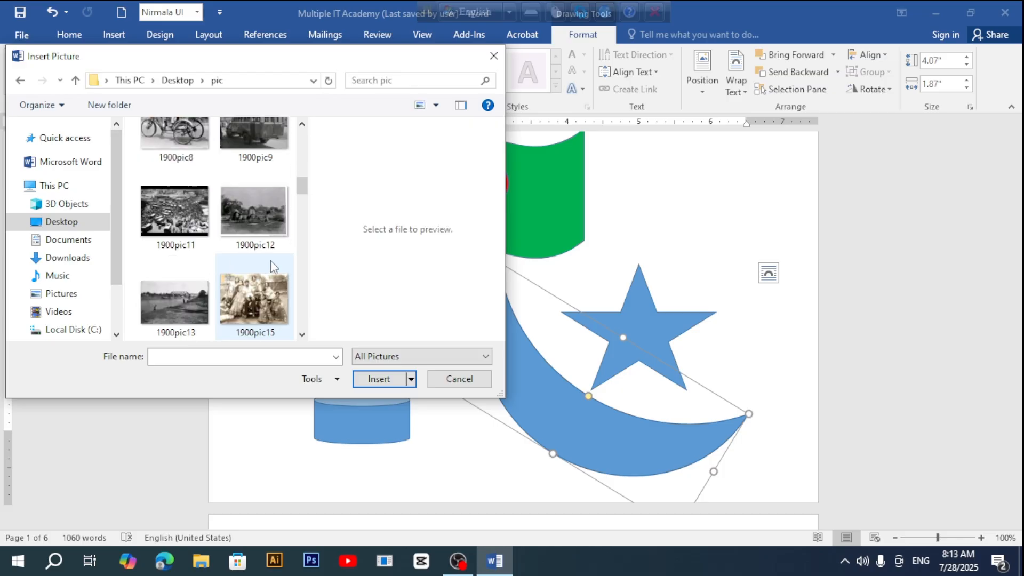
scroll(271, 260, "down", 2)
scroll(270, 260, "up", 2)
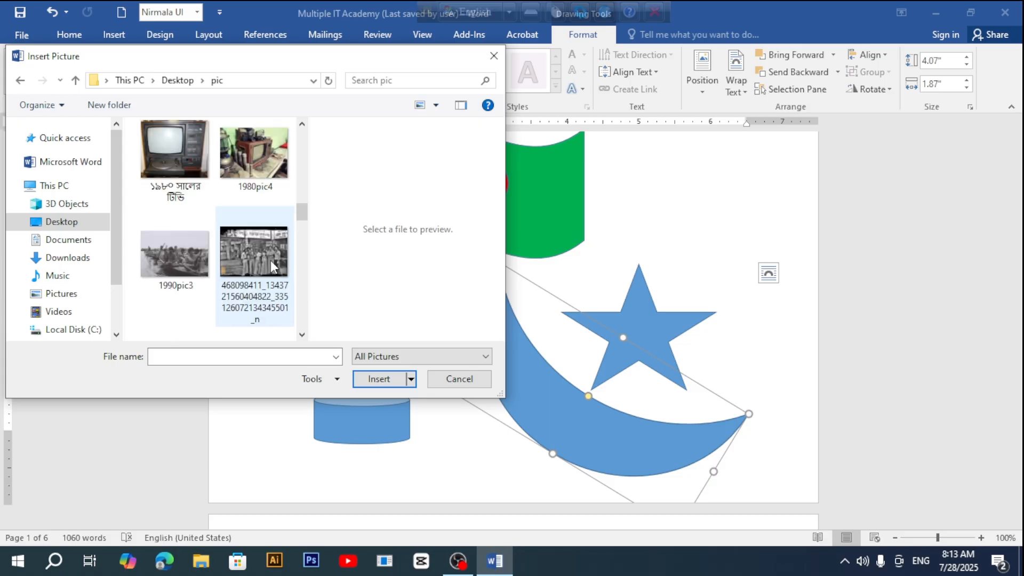
left_click(194, 155)
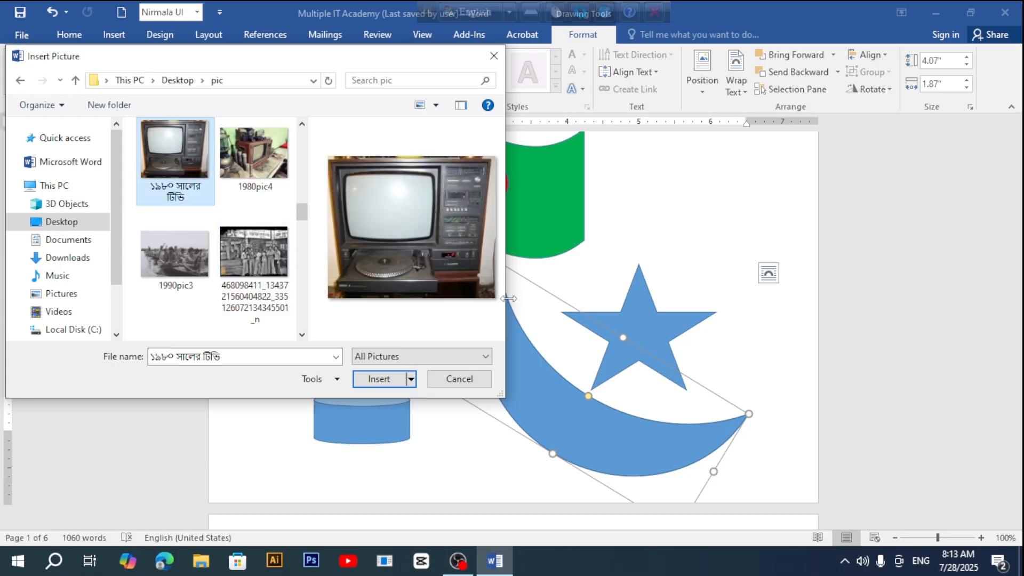
left_click(380, 379)
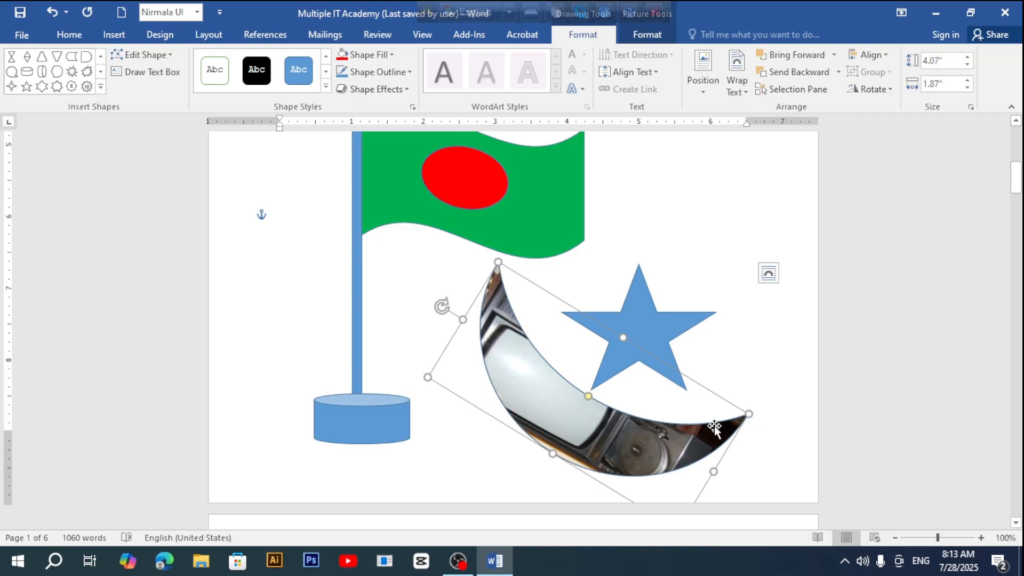
scroll(572, 444, "up", 8)
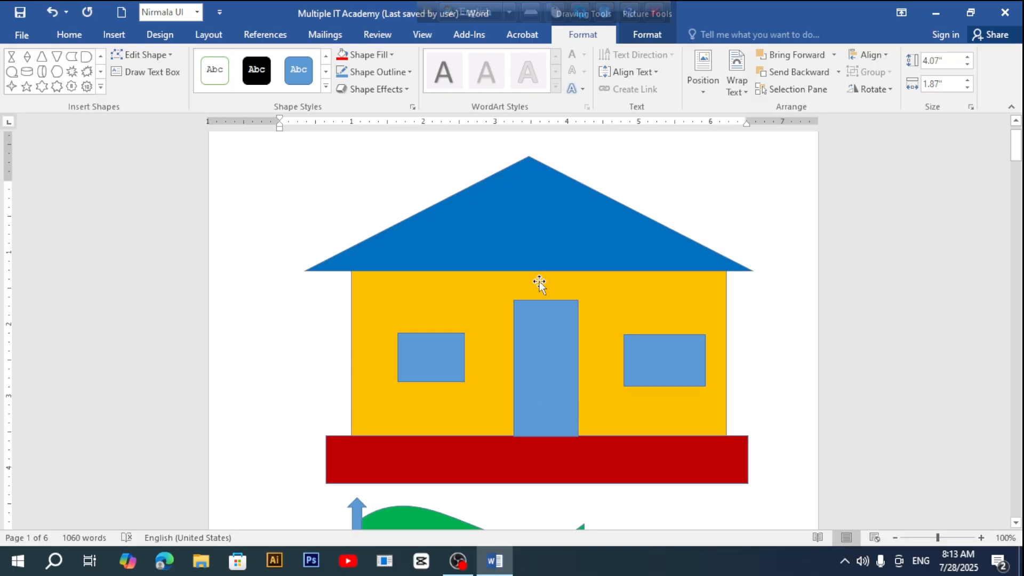
Step: Fill the triangular roof with the '1900 pic' steam locomotive photo from Desktop > pic
left_click(530, 235)
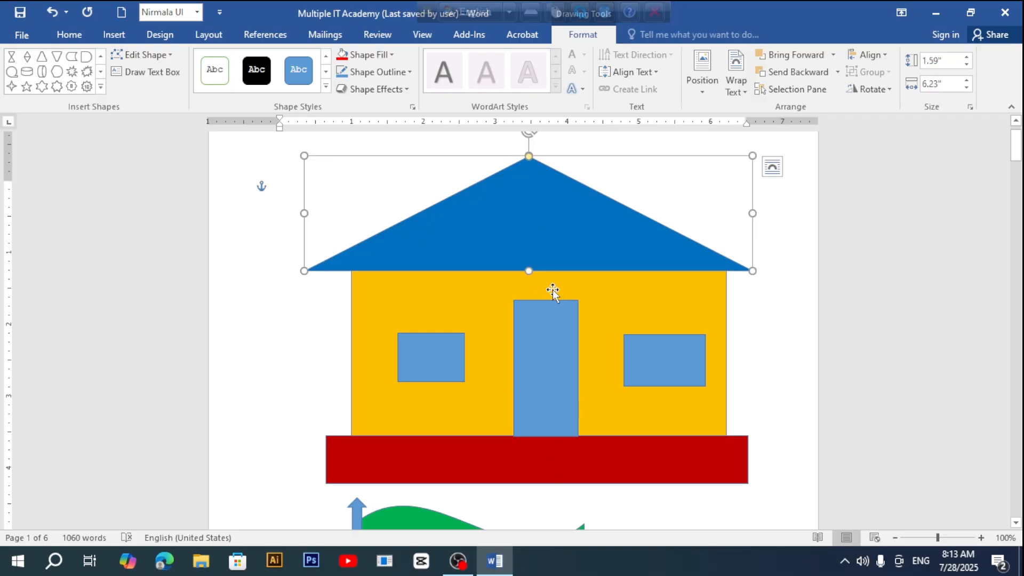
left_click(527, 346)
left_click(476, 190)
left_click(370, 54)
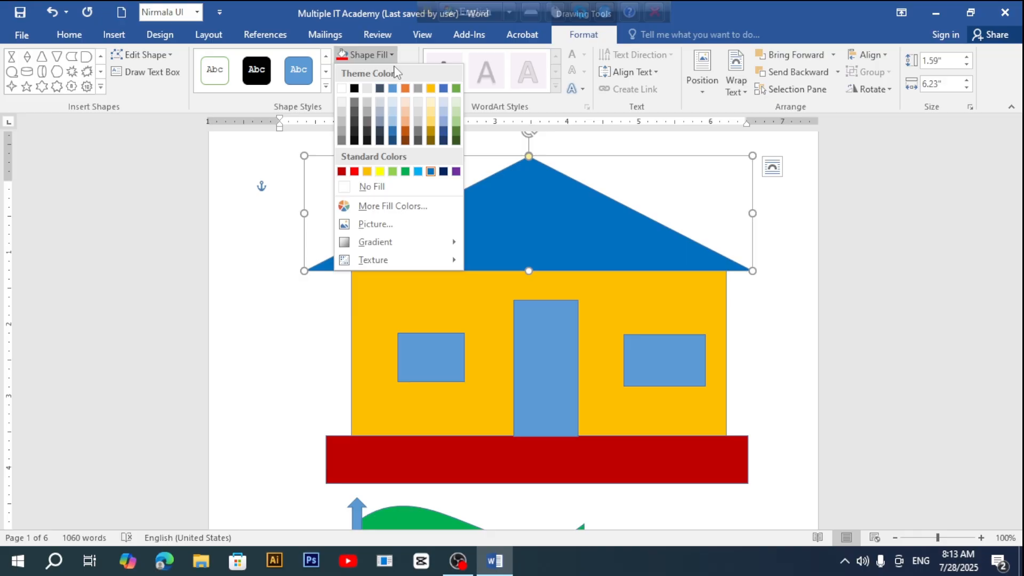
left_click(385, 225)
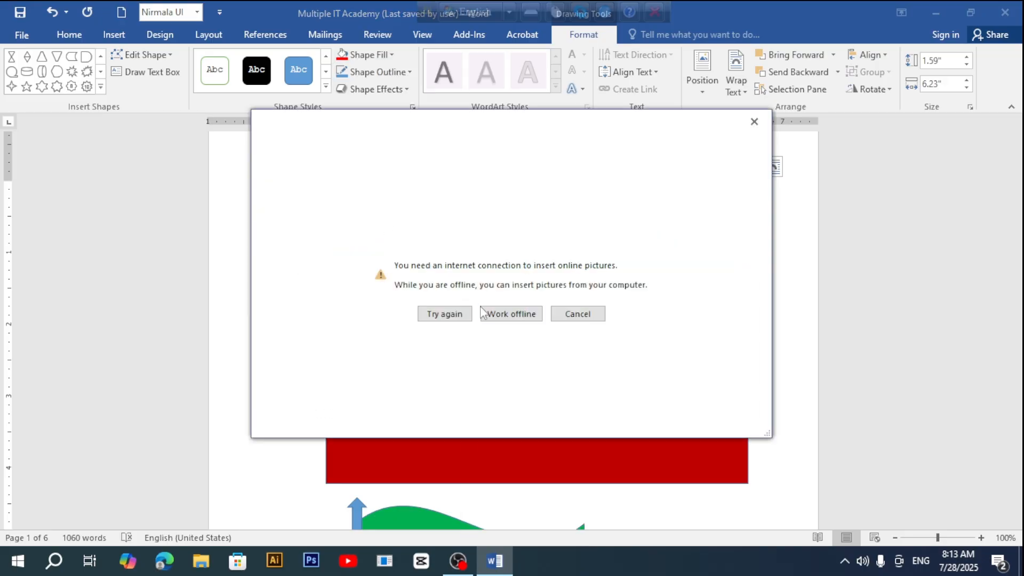
left_click(502, 313)
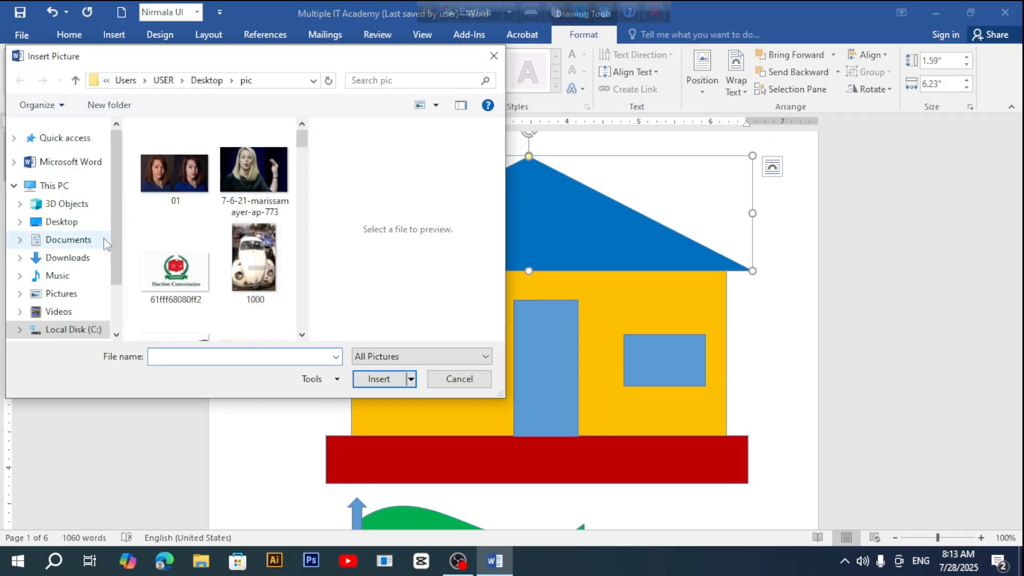
left_click(78, 222)
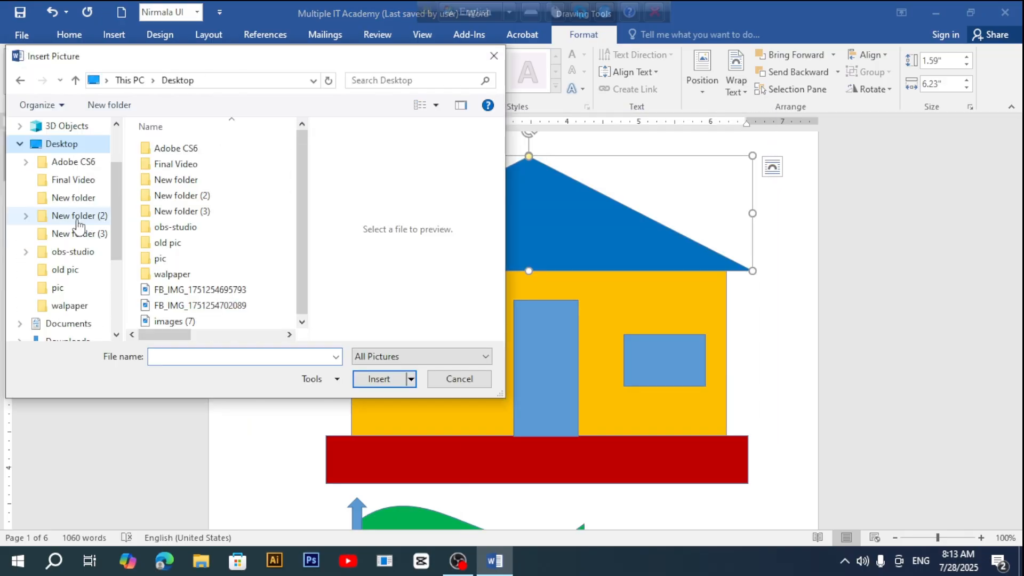
double_click(168, 261)
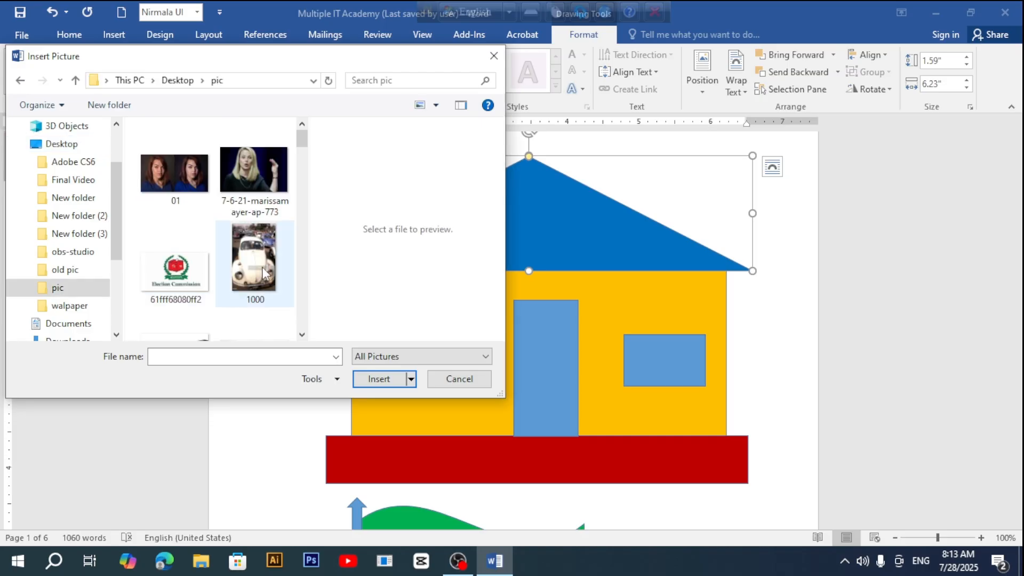
scroll(264, 273, "down", 1)
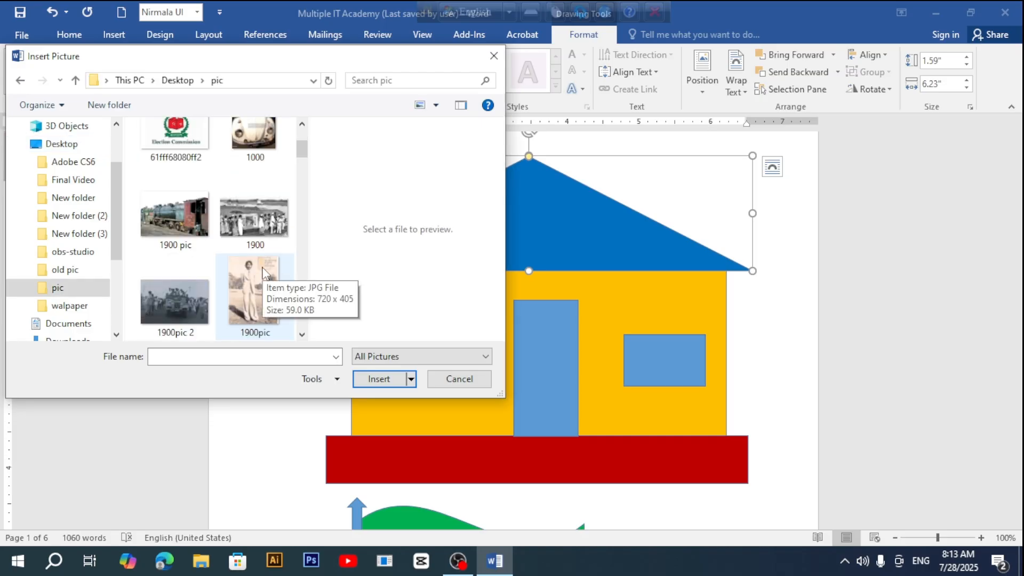
left_click(186, 221)
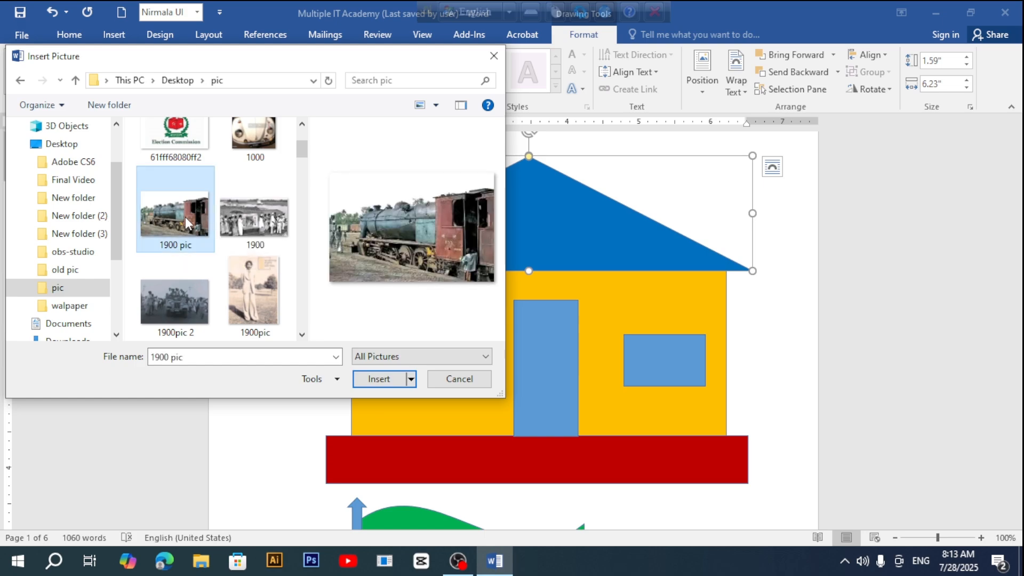
left_click(375, 378)
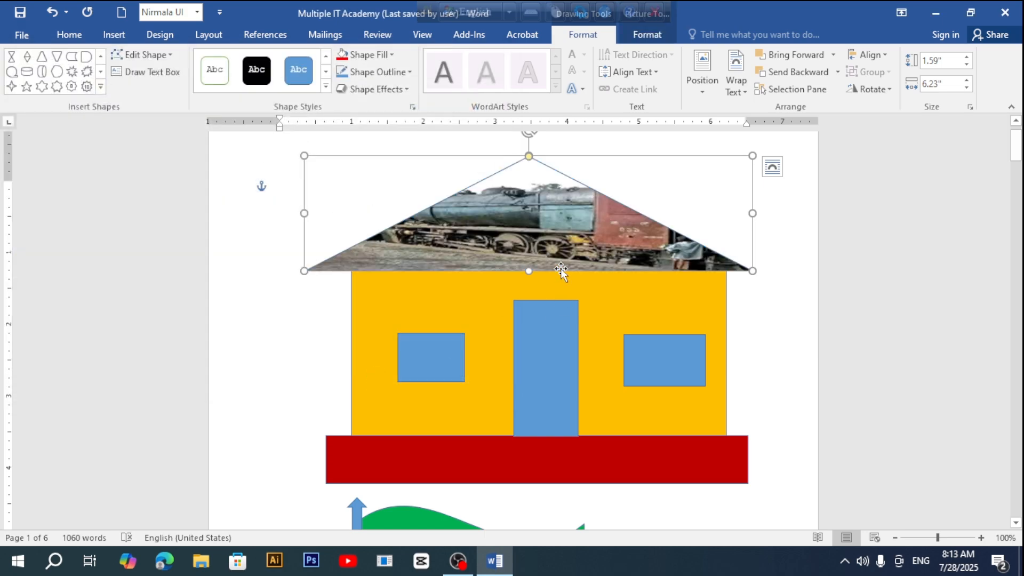